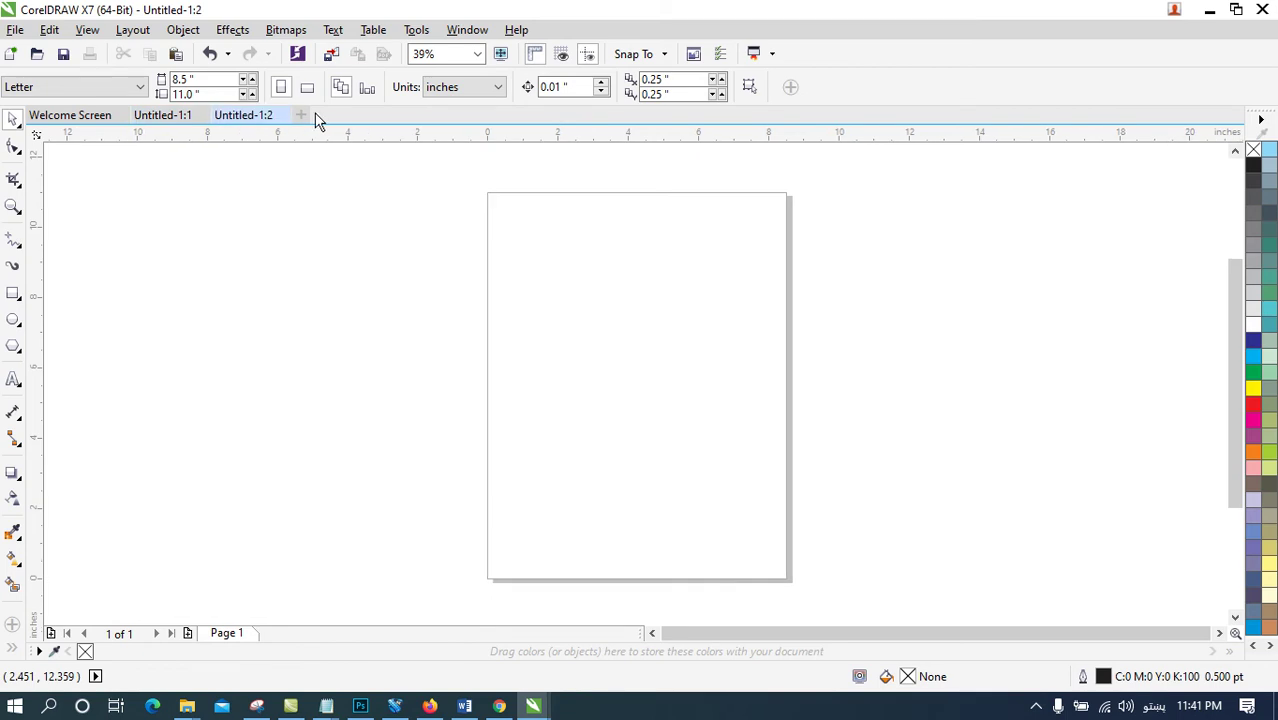
Step: Create two new Letter-size documents, Untitled-2 and Untitled-3, with the default settings
{"action": "key", "text": "ctrl+n"}
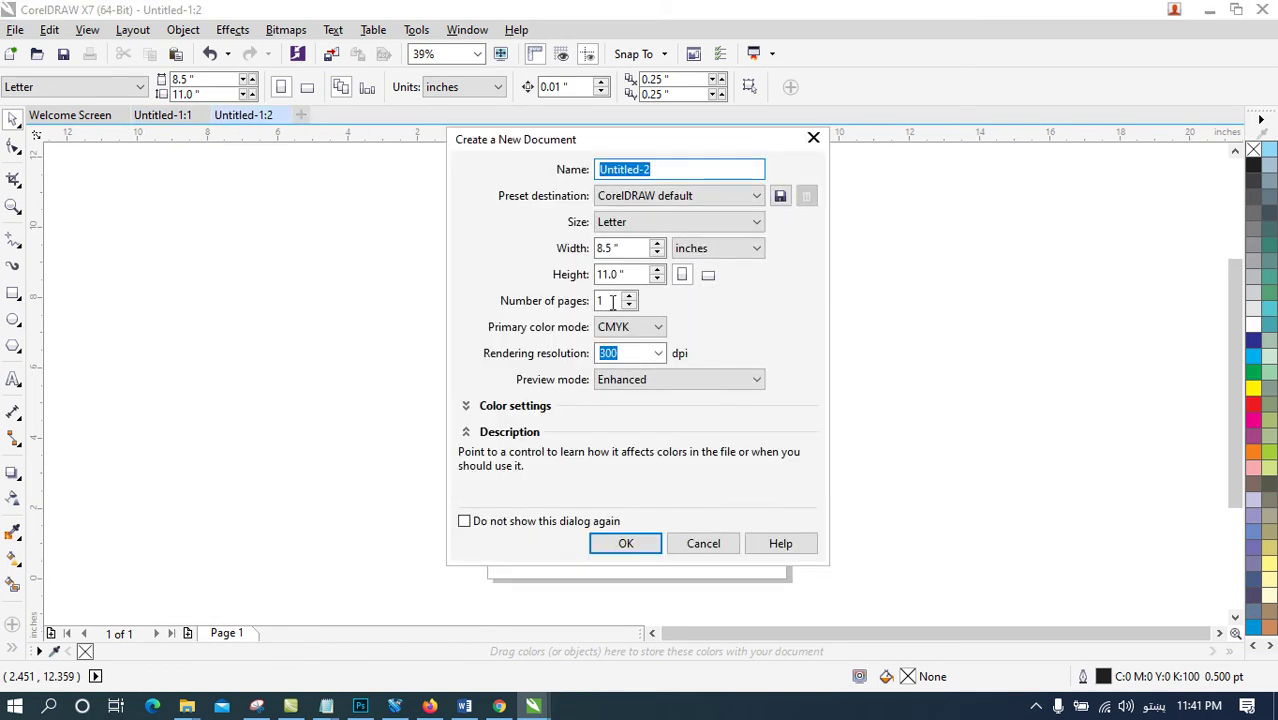
{"action": "left_click", "coordinate": [648, 550]}
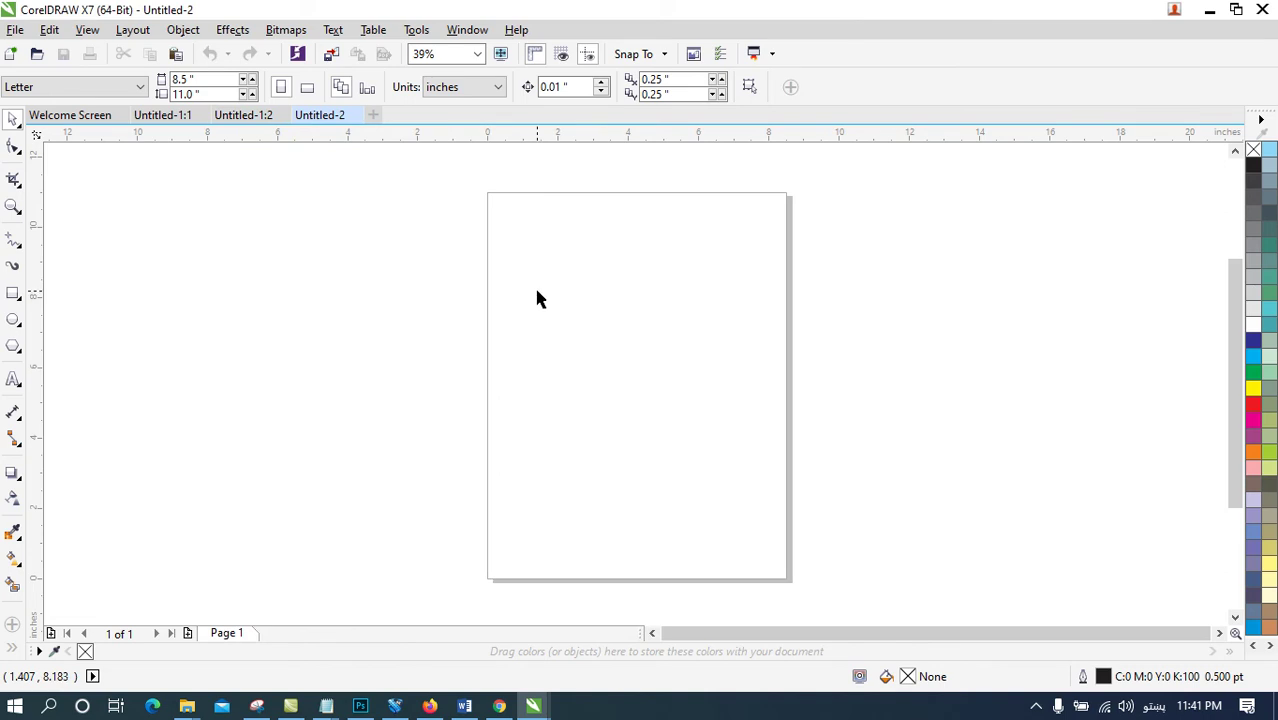
{"action": "key", "text": "ctrl+n"}
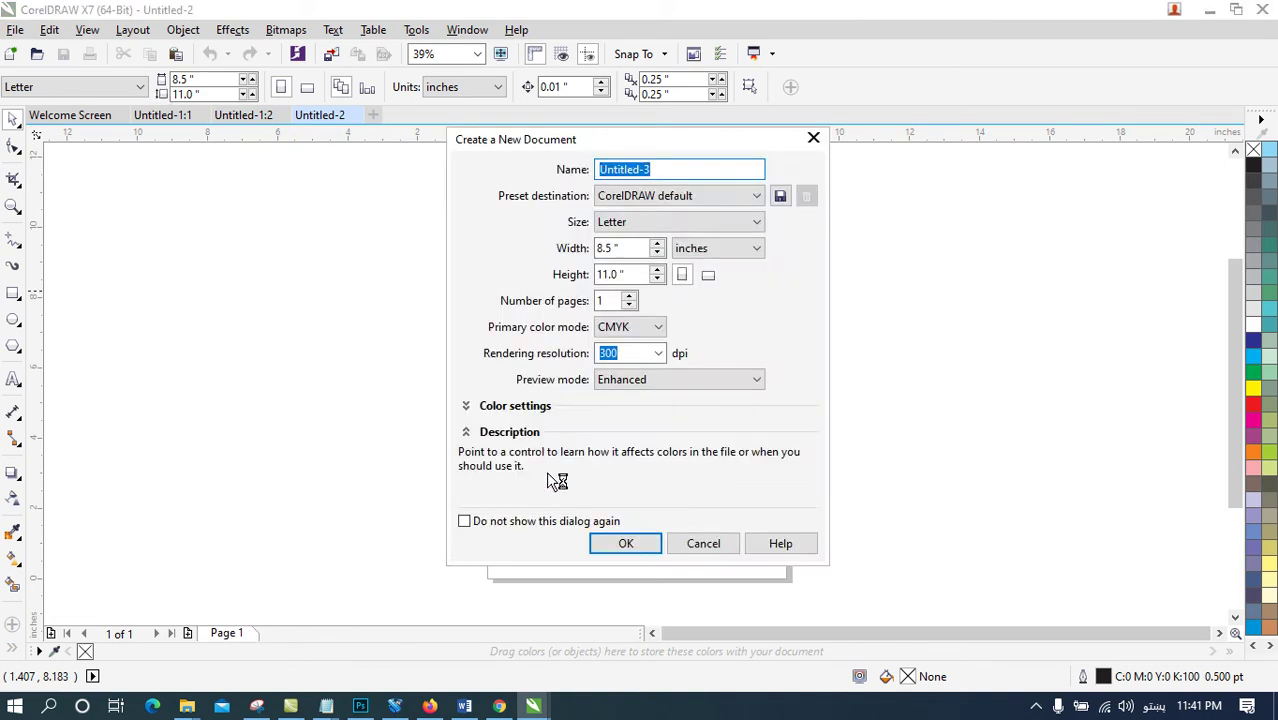
{"action": "left_click", "coordinate": [590, 545]}
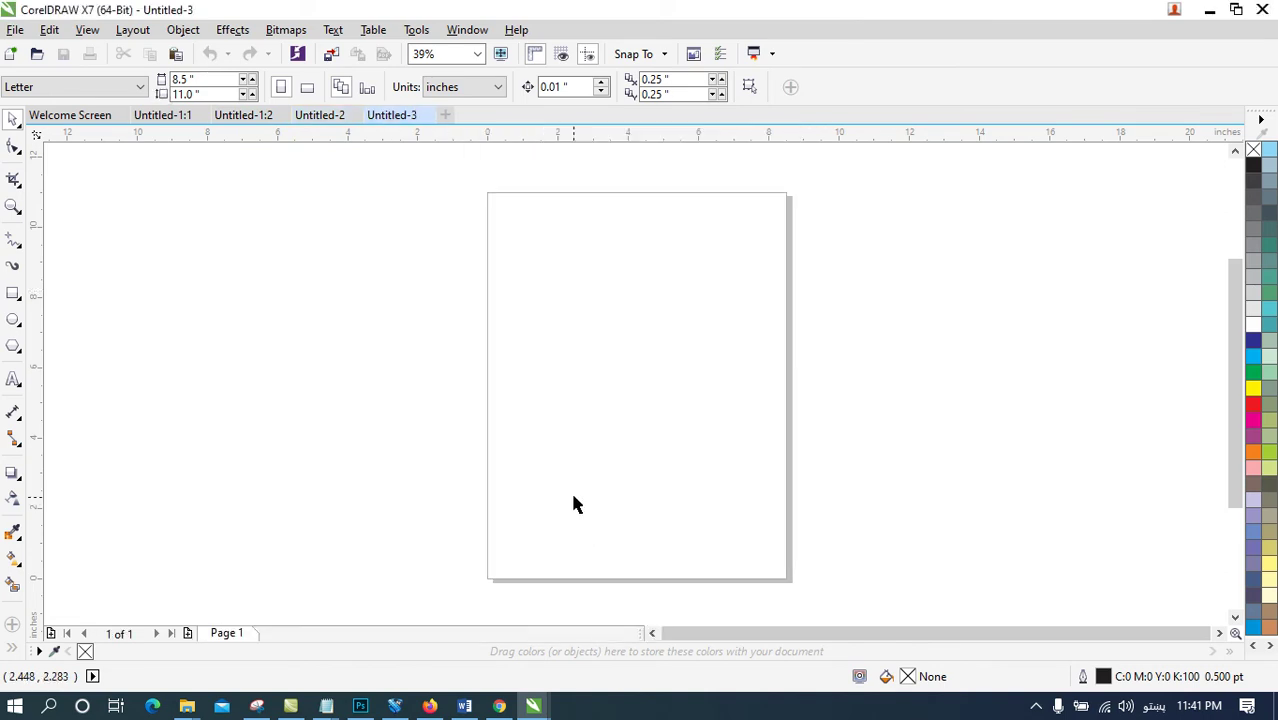
Step: Refresh the Untitled-3 window and close the Untitled-2 document window
{"action": "left_click", "coordinate": [467, 30]}
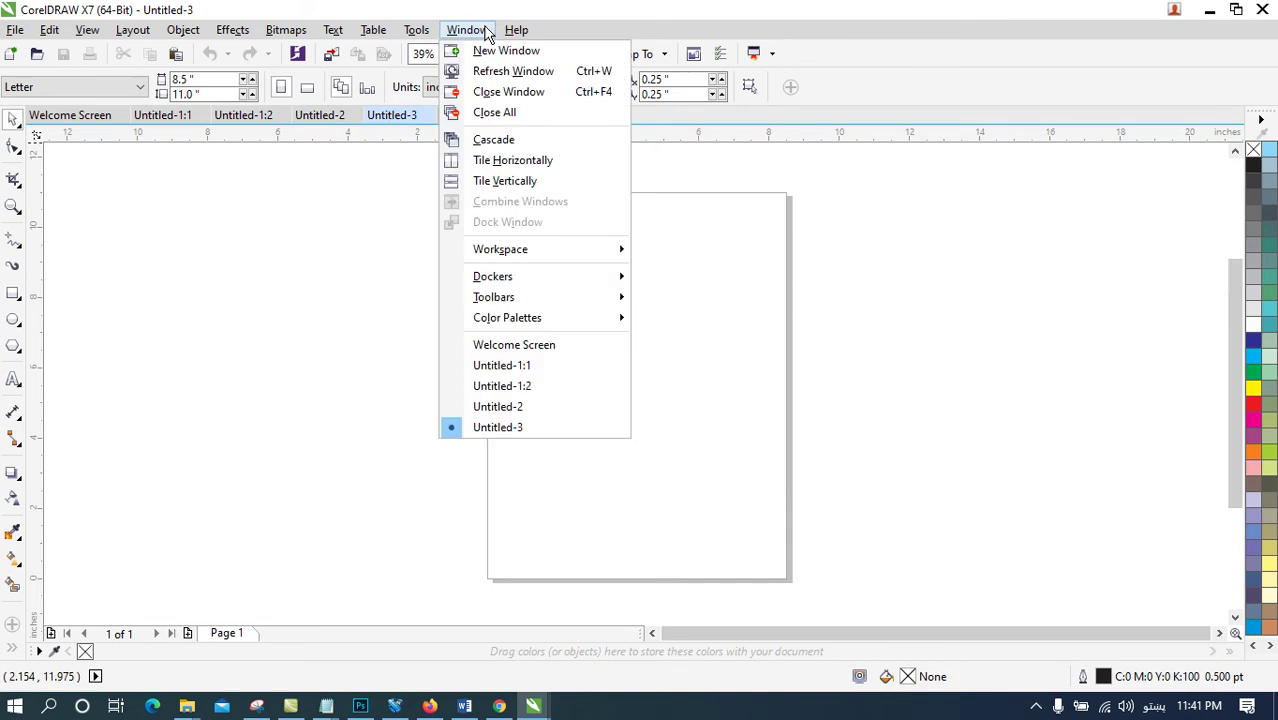
{"action": "left_click", "coordinate": [529, 78]}
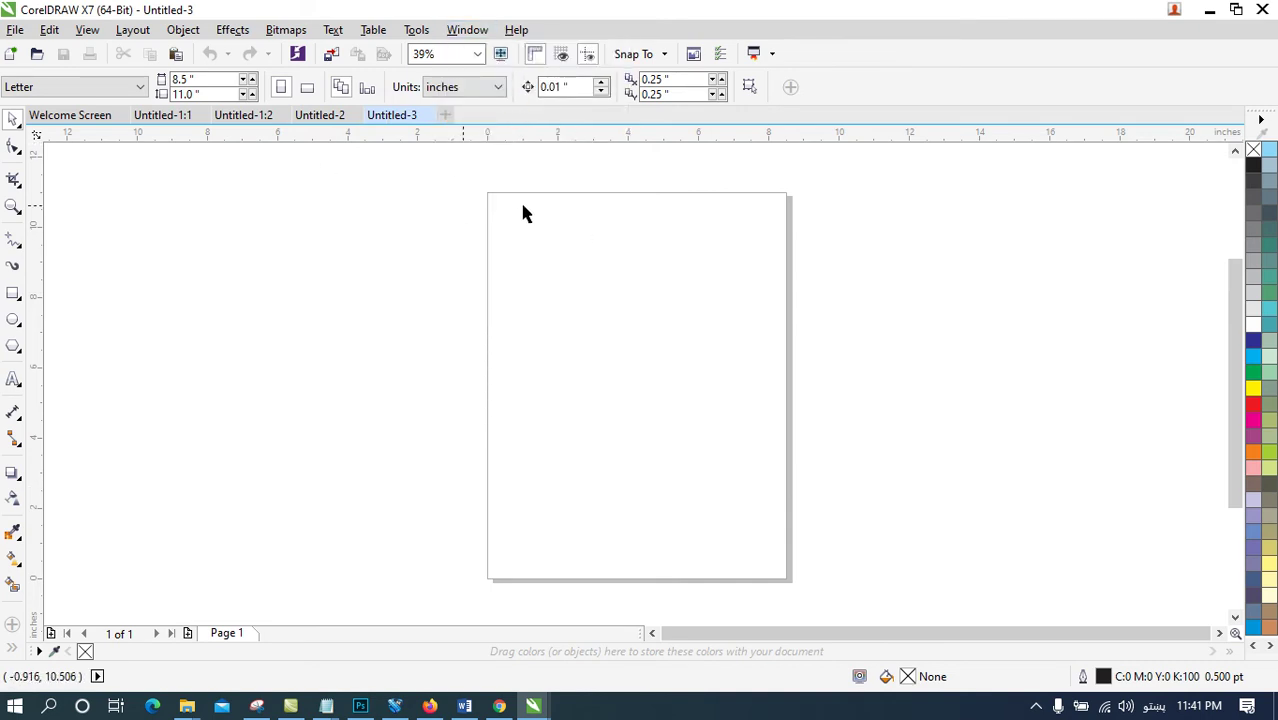
{"action": "left_click", "coordinate": [325, 117]}
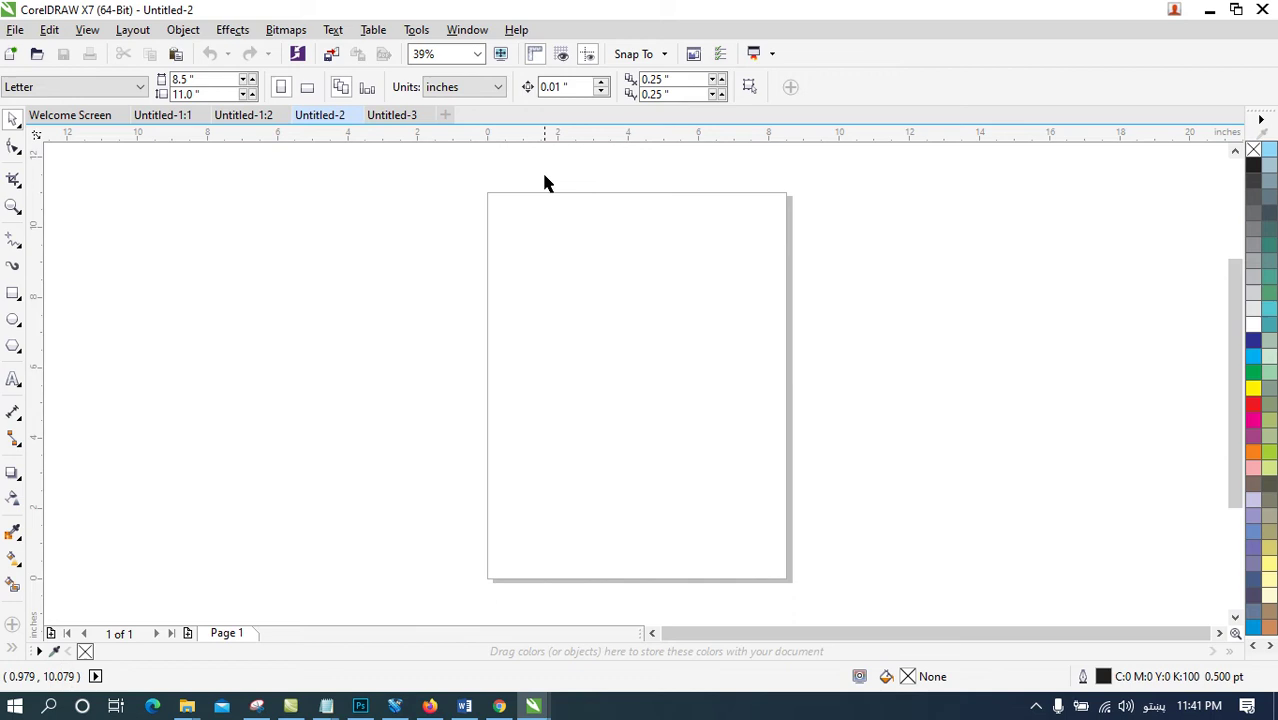
{"action": "left_click", "coordinate": [466, 28]}
{"action": "left_click", "coordinate": [533, 96]}
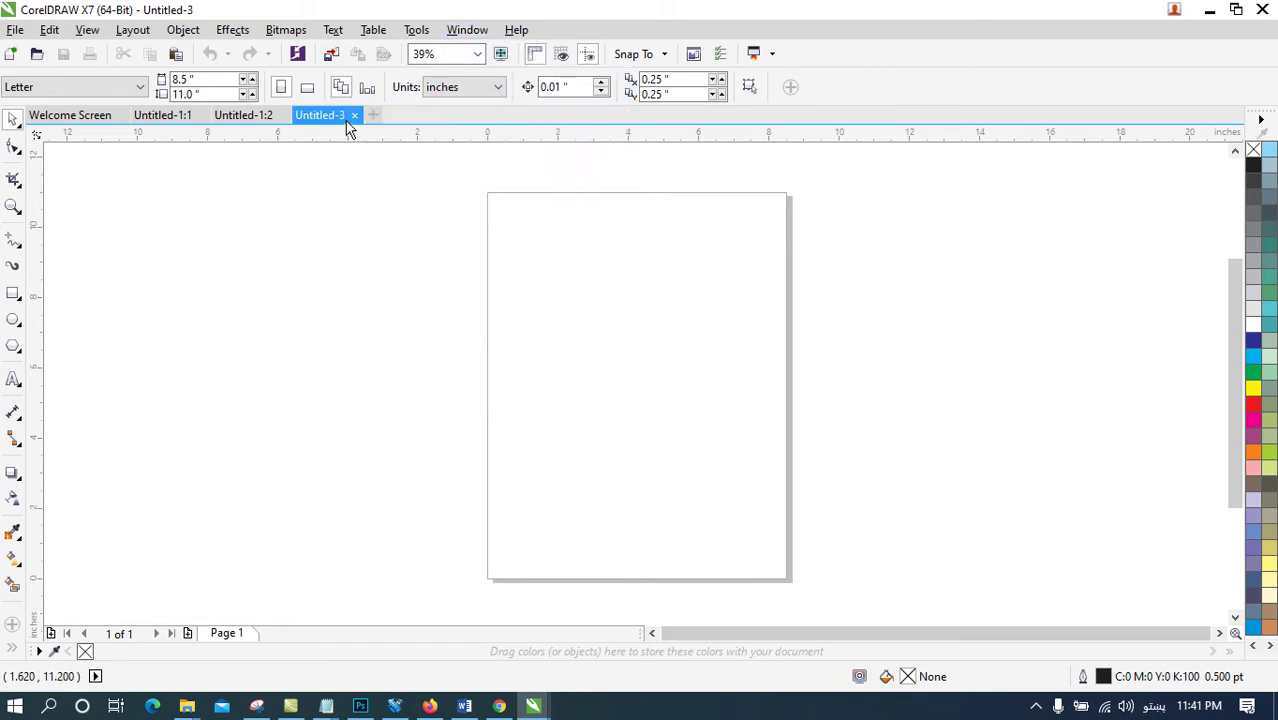
Step: Close all open documents at once without saving the changes to Untitled-1
{"action": "left_click", "coordinate": [466, 29]}
{"action": "left_click", "coordinate": [485, 111]}
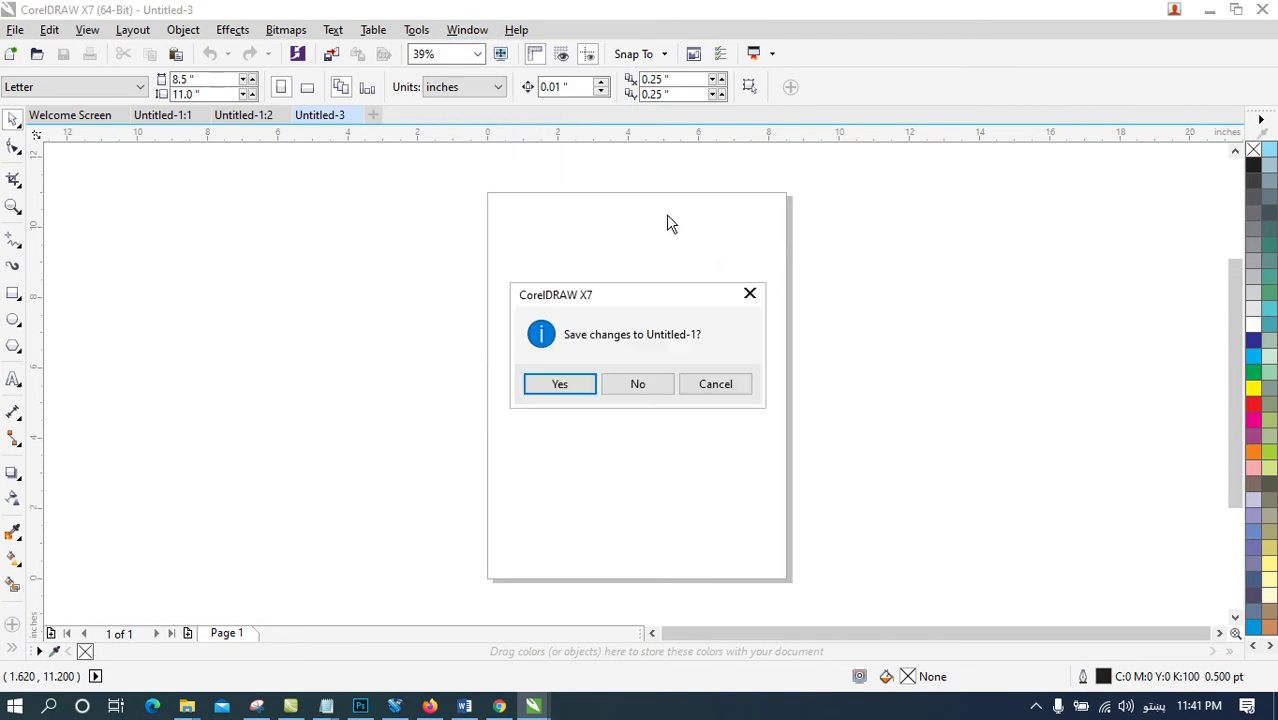
{"action": "left_click", "coordinate": [666, 383]}
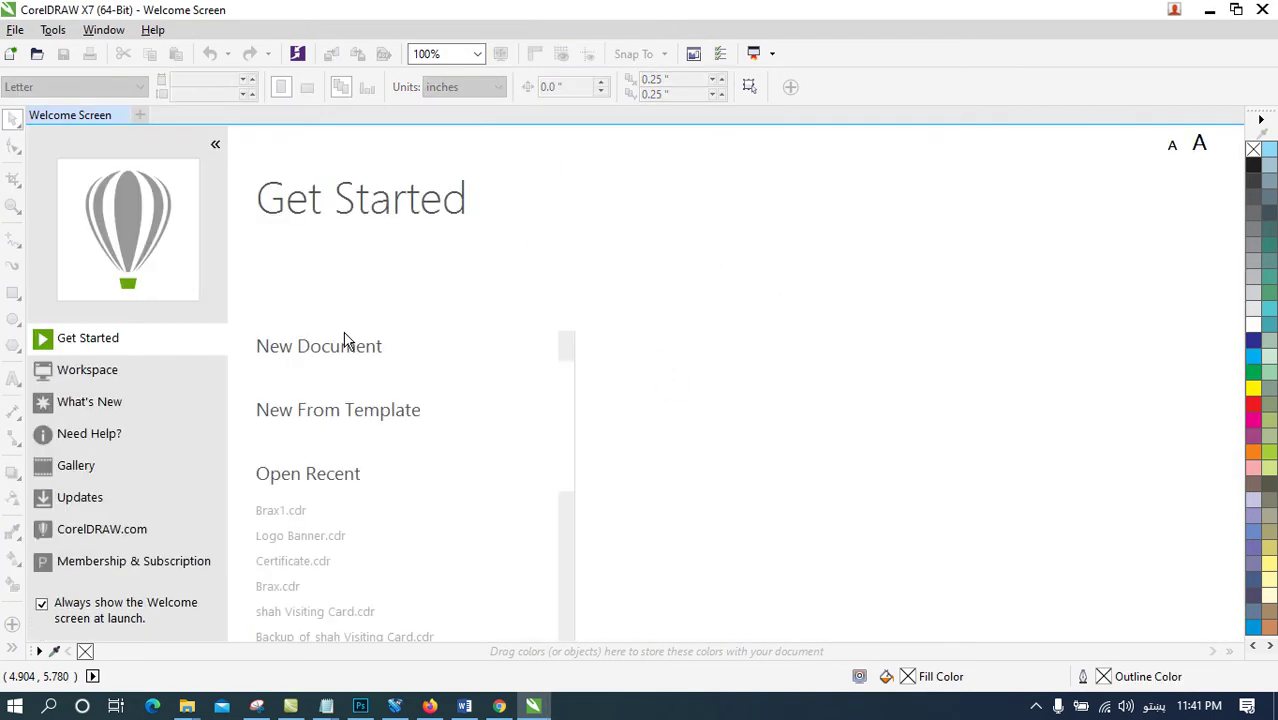
Step: Create a new Letter-size document from the Welcome Screen with the default settings
{"action": "left_click", "coordinate": [103, 31]}
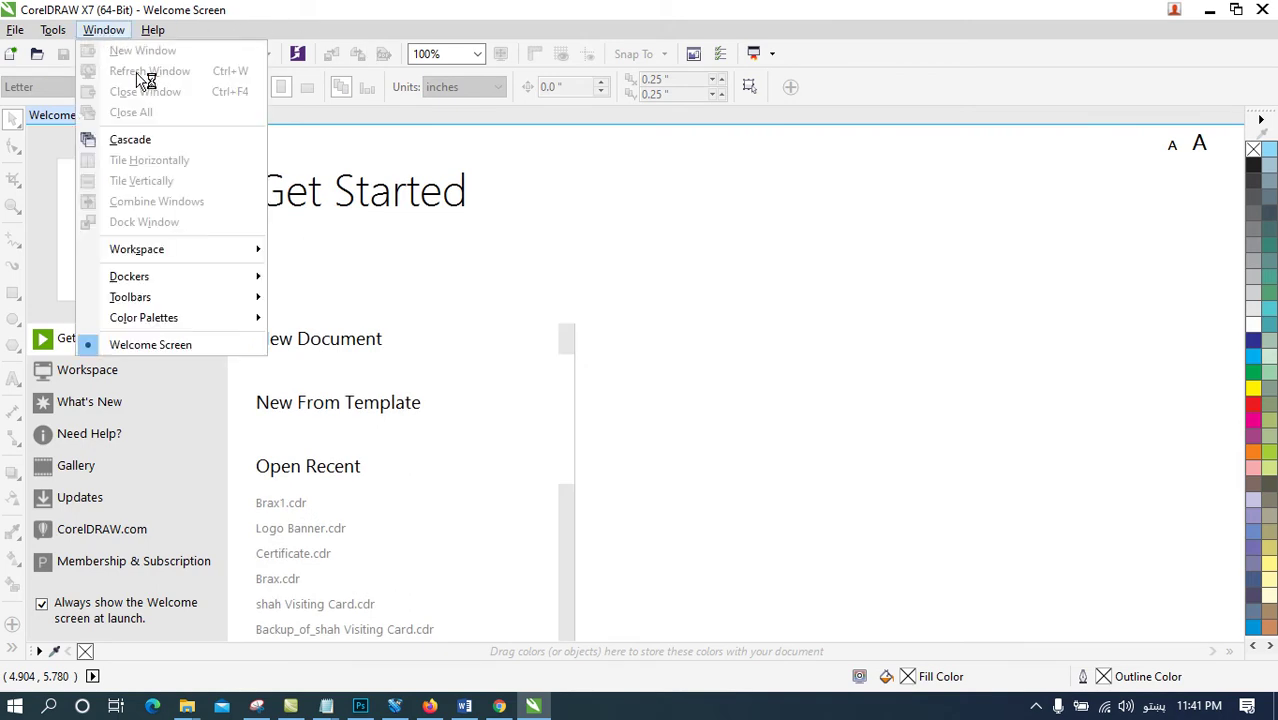
{"action": "left_click", "coordinate": [342, 347]}
{"action": "left_click", "coordinate": [649, 543]}
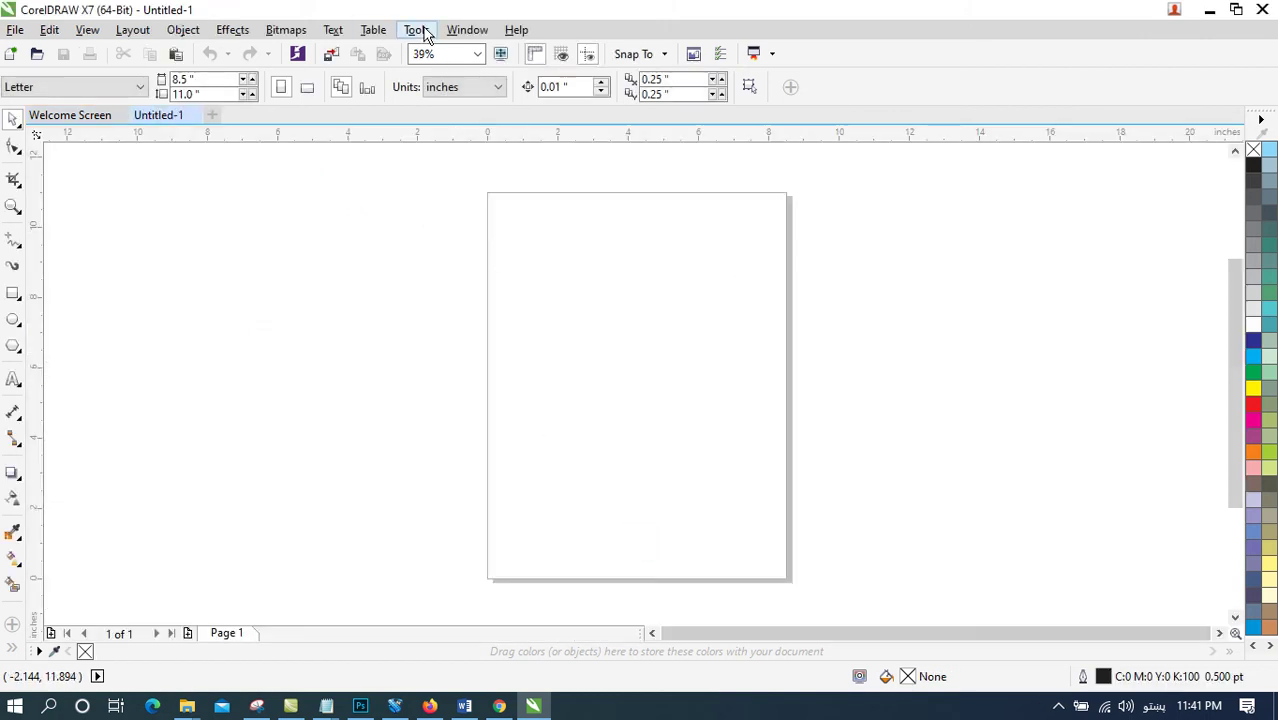
{"action": "left_click", "coordinate": [415, 30]}
{"action": "mouse_move", "coordinate": [460, 29]}
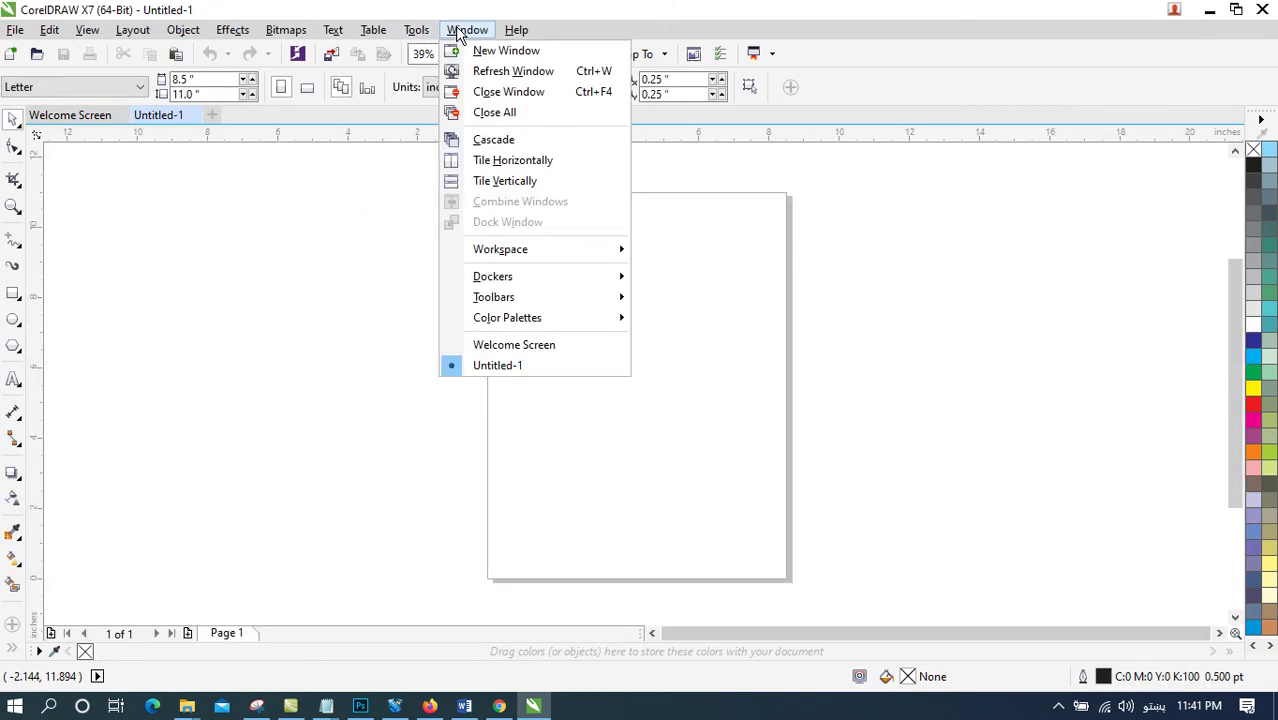
{"action": "left_click", "coordinate": [539, 165]}
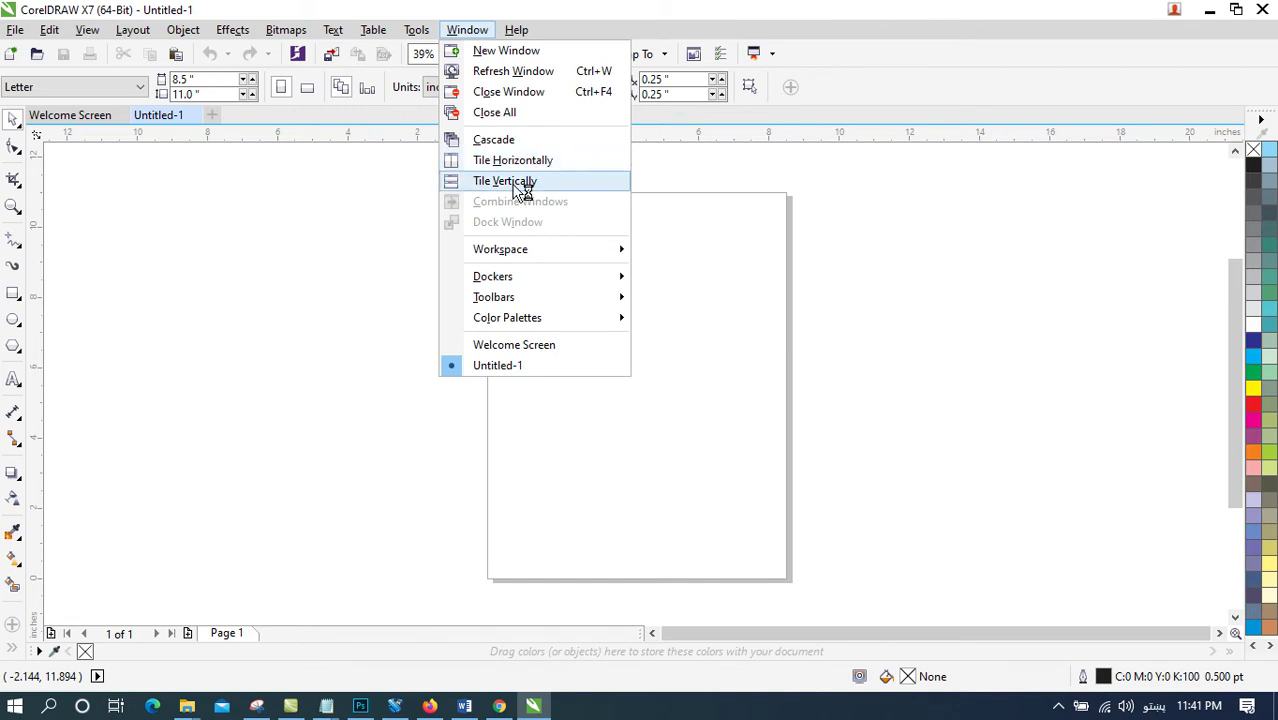
{"action": "left_click", "coordinate": [752, 243]}
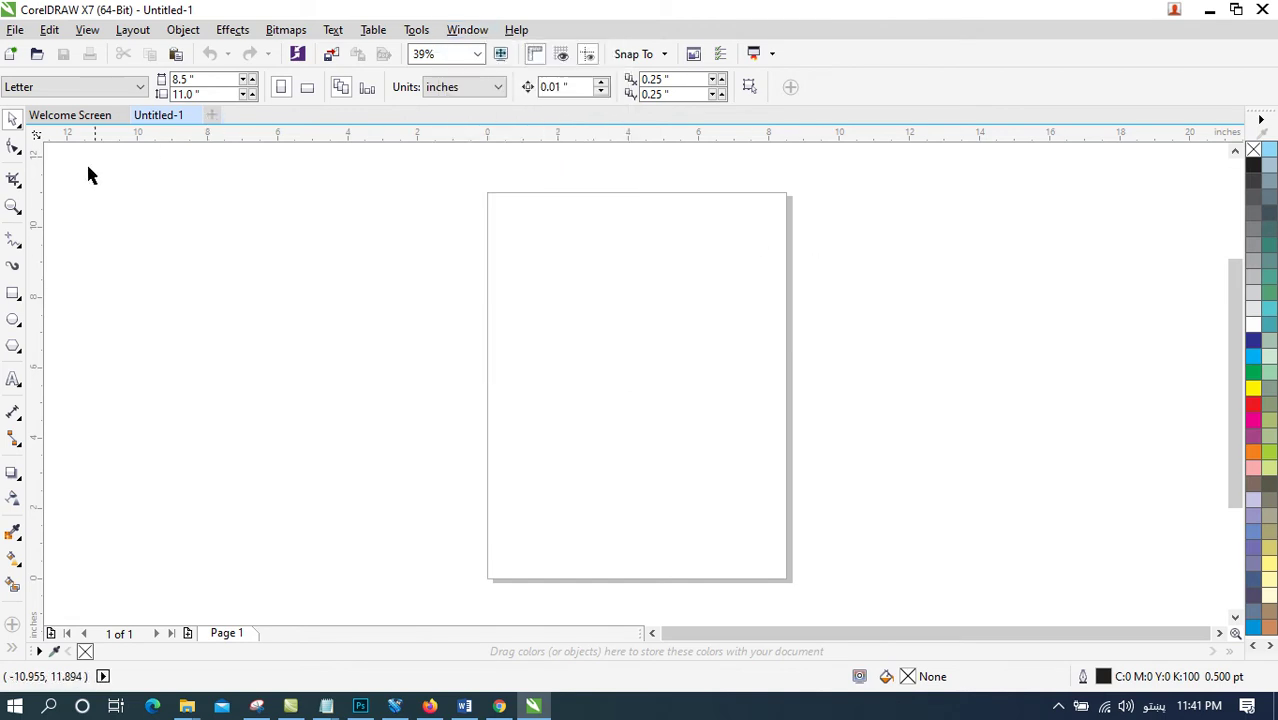
Step: Draw a rectangle about 5.7 by 6.1 inches on the page and fill it with dark blue
{"action": "left_click", "coordinate": [13, 292]}
{"action": "left_click_drag", "start_coordinate": [528, 258], "coordinate": [731, 471]}
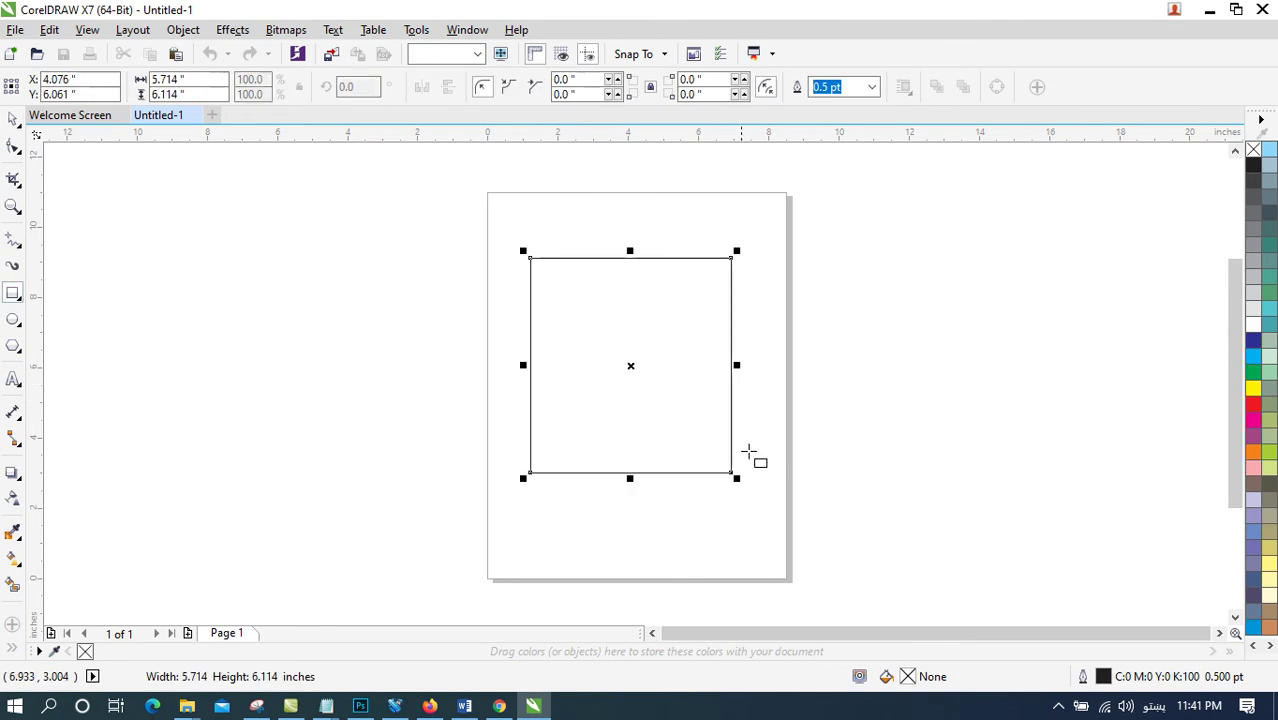
{"action": "left_click", "coordinate": [1252, 342]}
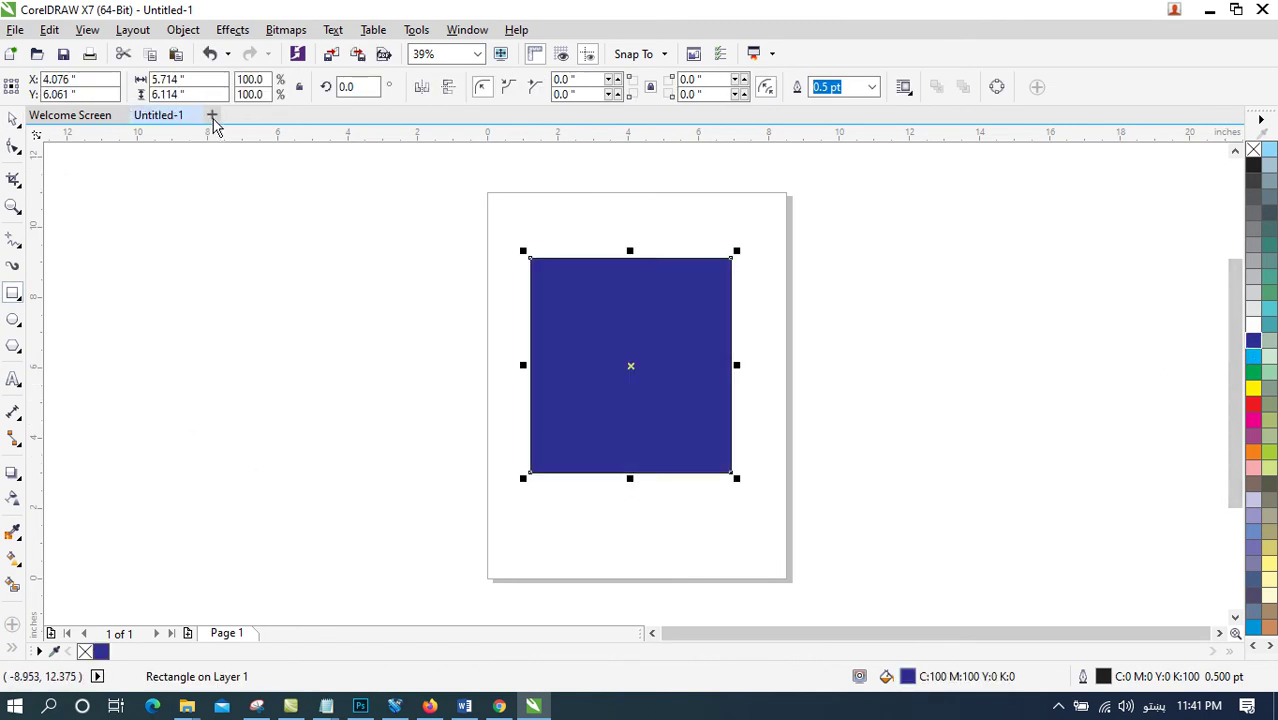
Step: Create a second default document, Untitled-2, and draw a green-filled rectangle about 6.7 by 7.6 inches on its page
{"action": "key", "text": "ctrl+n"}
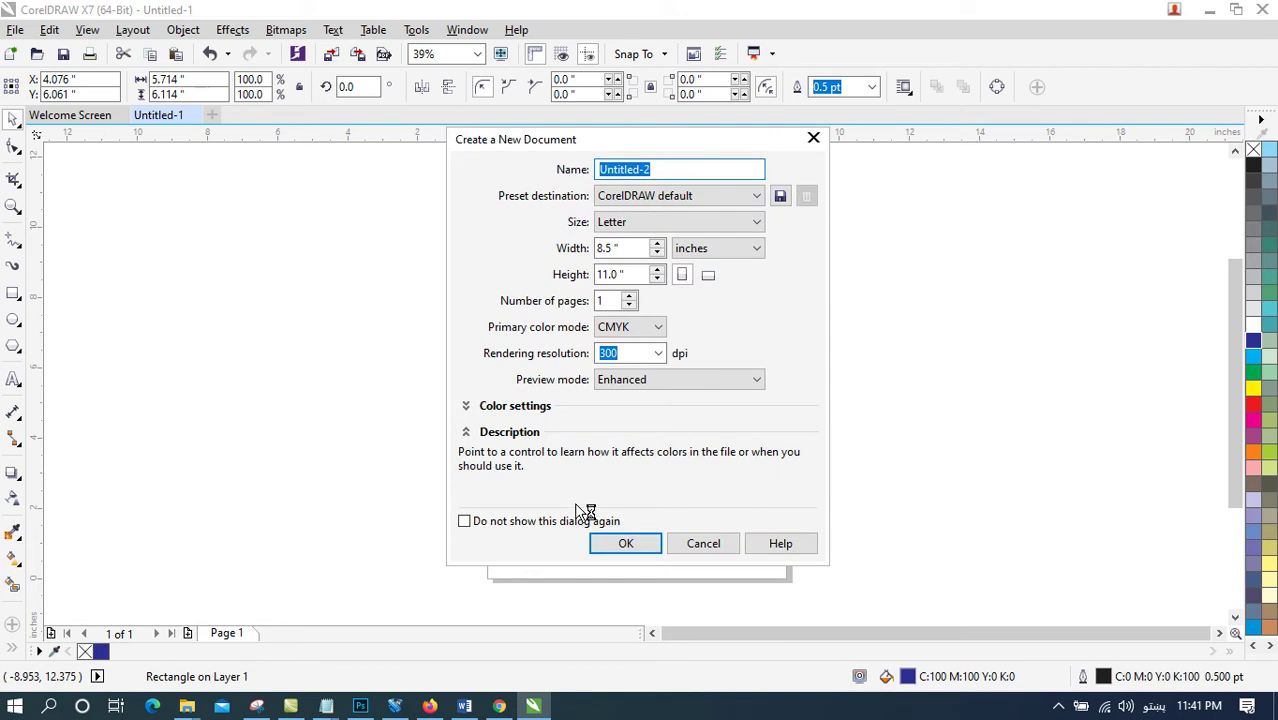
{"action": "left_click", "coordinate": [612, 545]}
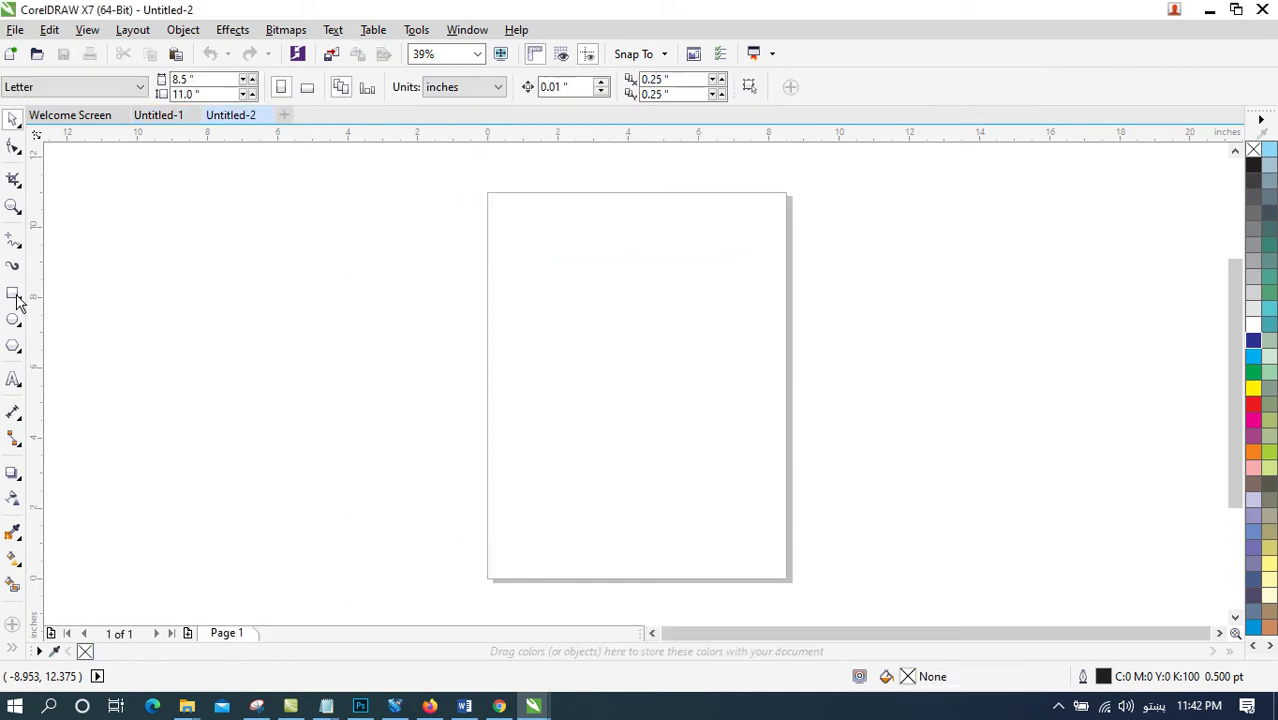
{"action": "mouse_move", "coordinate": [519, 230]}
{"action": "left_mouse_down"}
{"action": "mouse_move", "coordinate": [779, 498]}
{"action": "mouse_move", "coordinate": [754, 496]}
{"action": "left_mouse_up"}
{"action": "left_click", "coordinate": [1253, 372]}
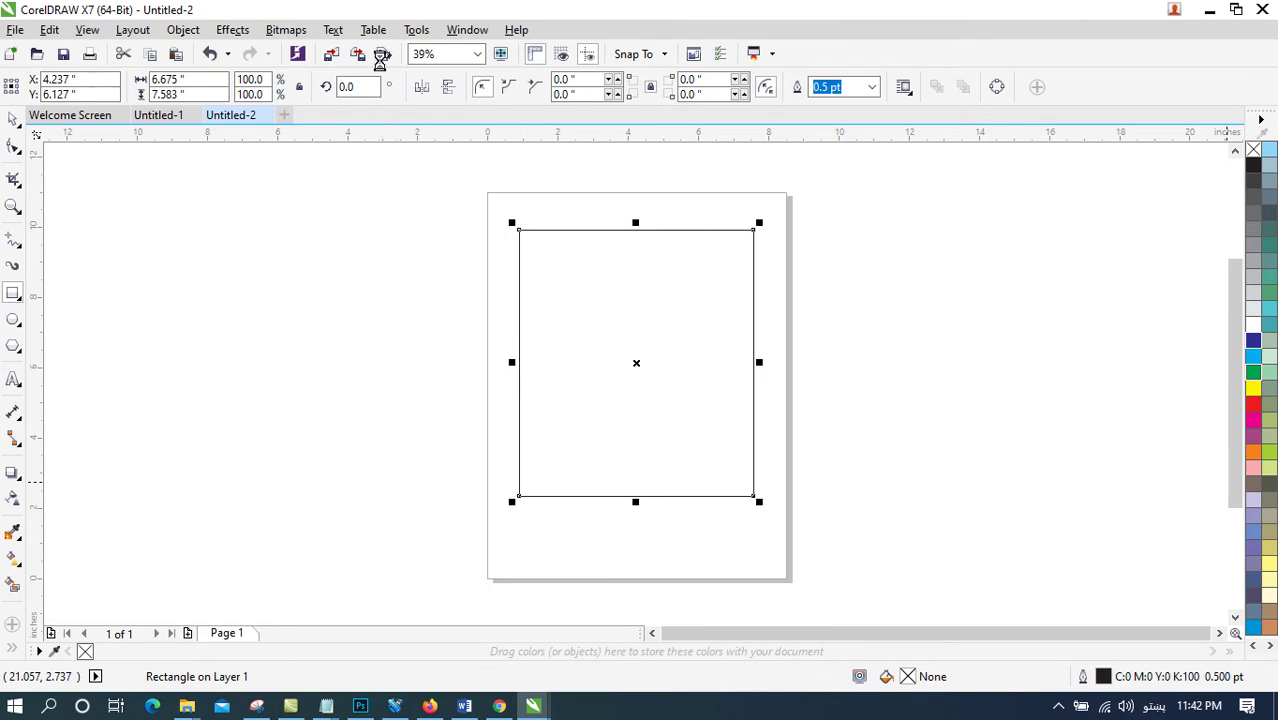
Step: Cascade the open document windows and bring the Untitled-1 window to the front
{"action": "left_click", "coordinate": [467, 30]}
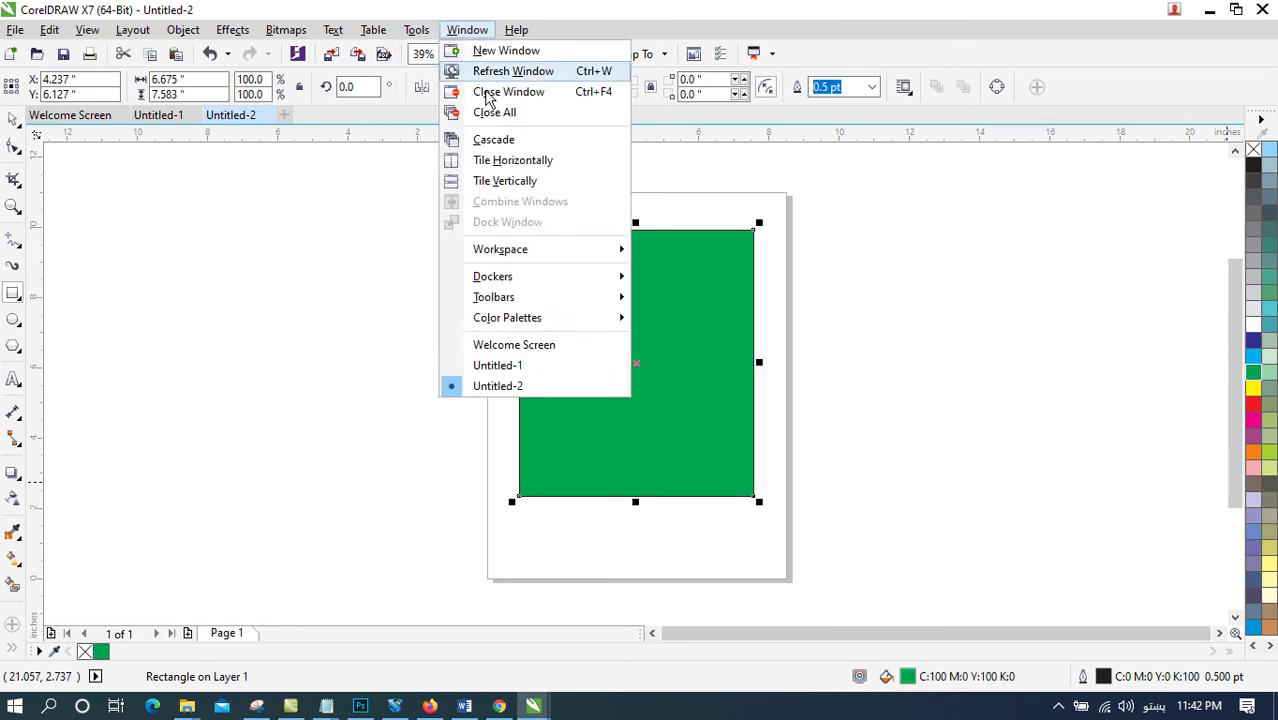
{"action": "left_click", "coordinate": [500, 142]}
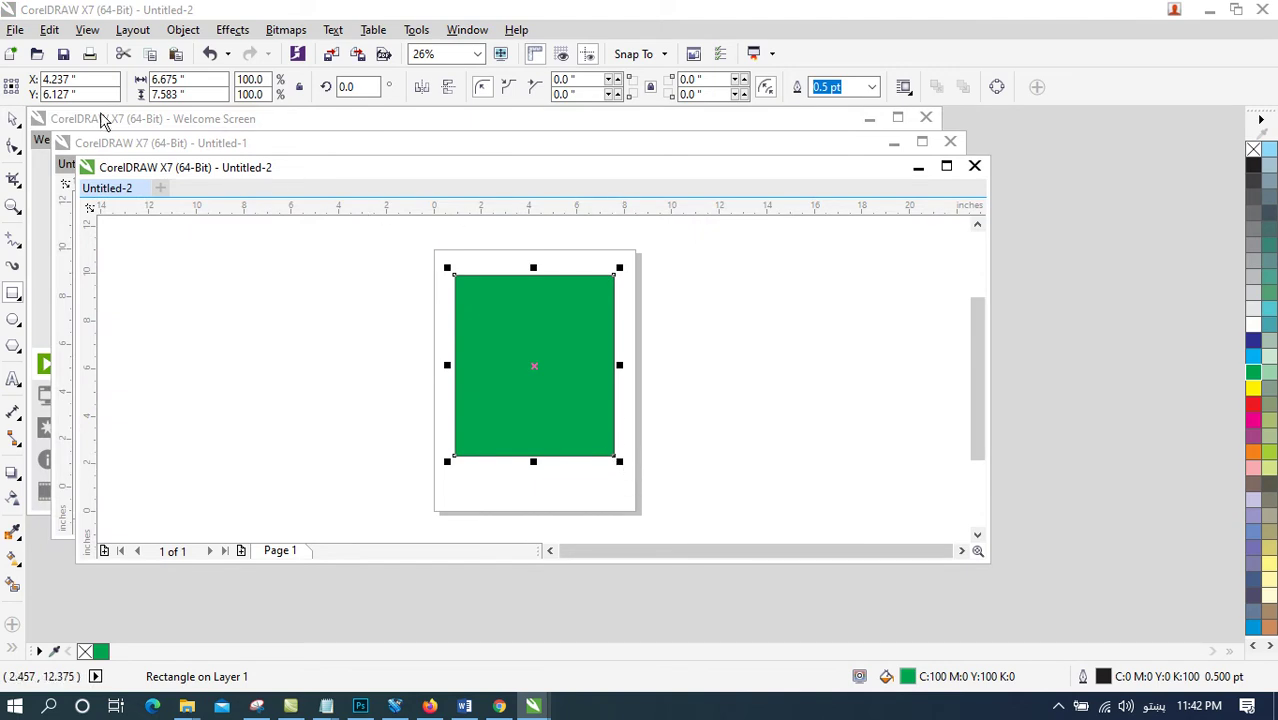
{"action": "left_click", "coordinate": [442, 149]}
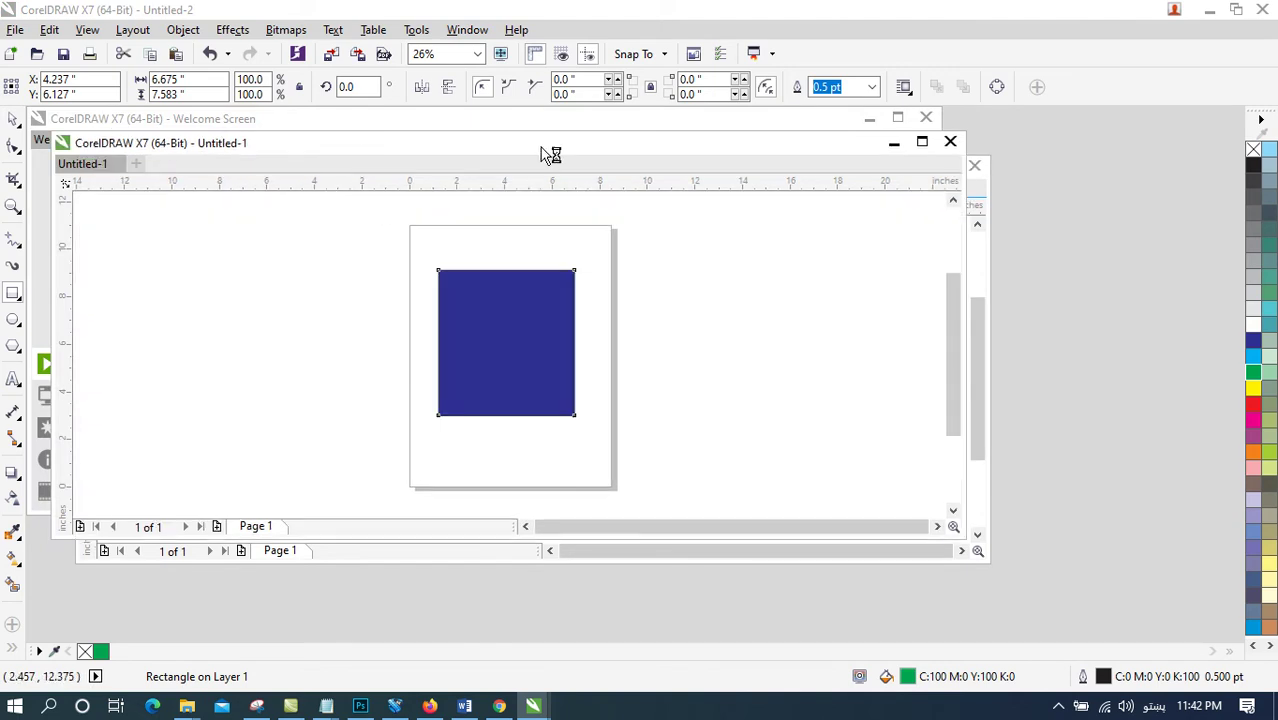
Step: Reapply the Cascade arrangement to the windows and bring the Untitled-2 window to the front
{"action": "left_click", "coordinate": [458, 38]}
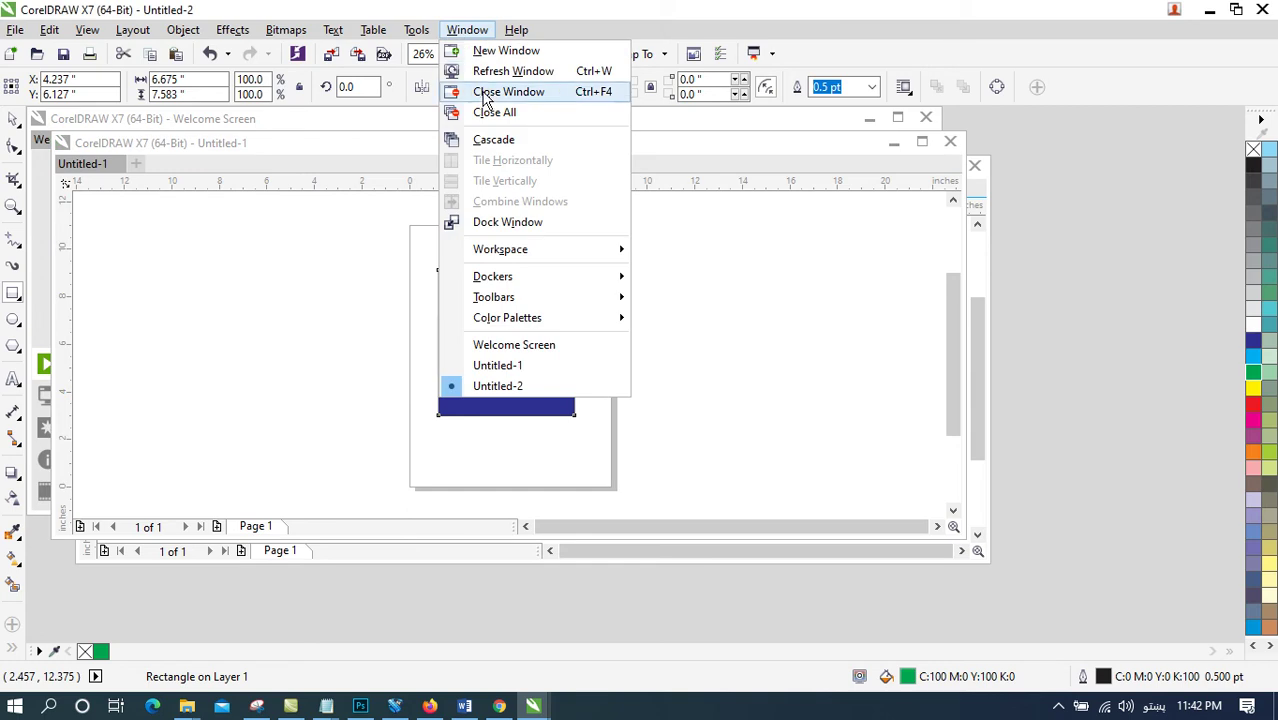
{"action": "left_click", "coordinate": [502, 140]}
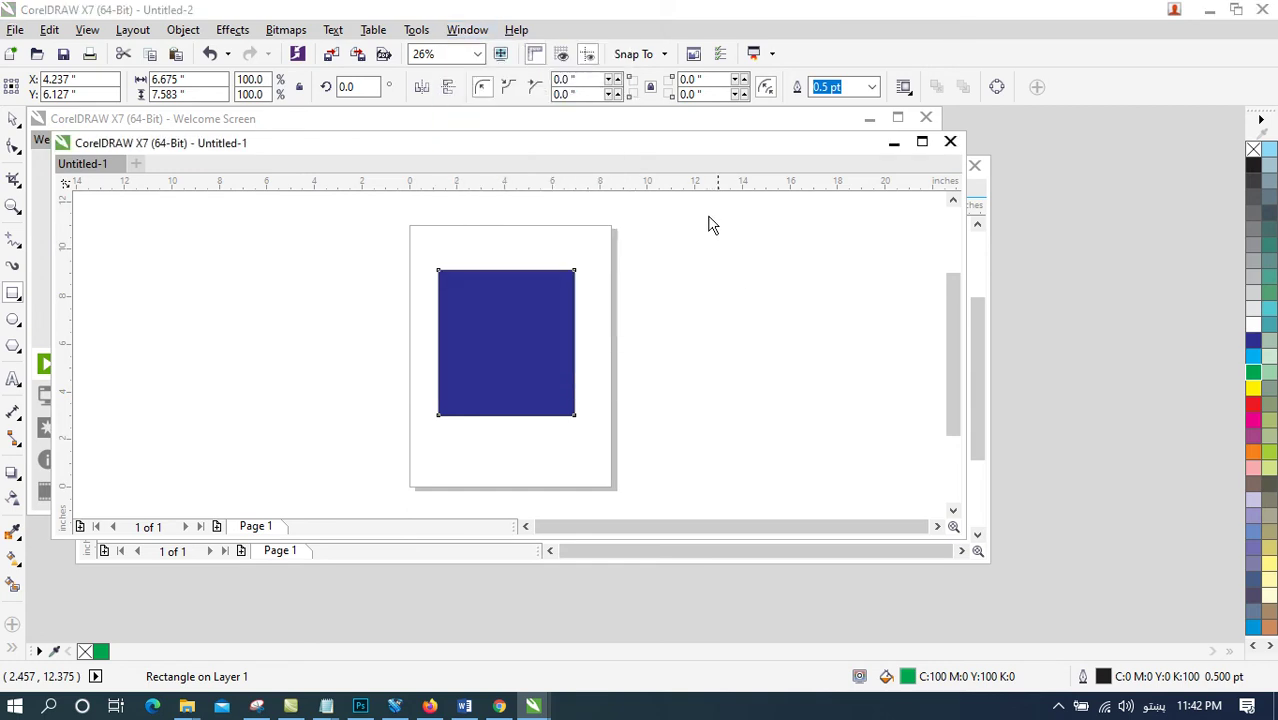
{"action": "left_click", "coordinate": [963, 239]}
{"action": "left_click", "coordinate": [463, 32]}
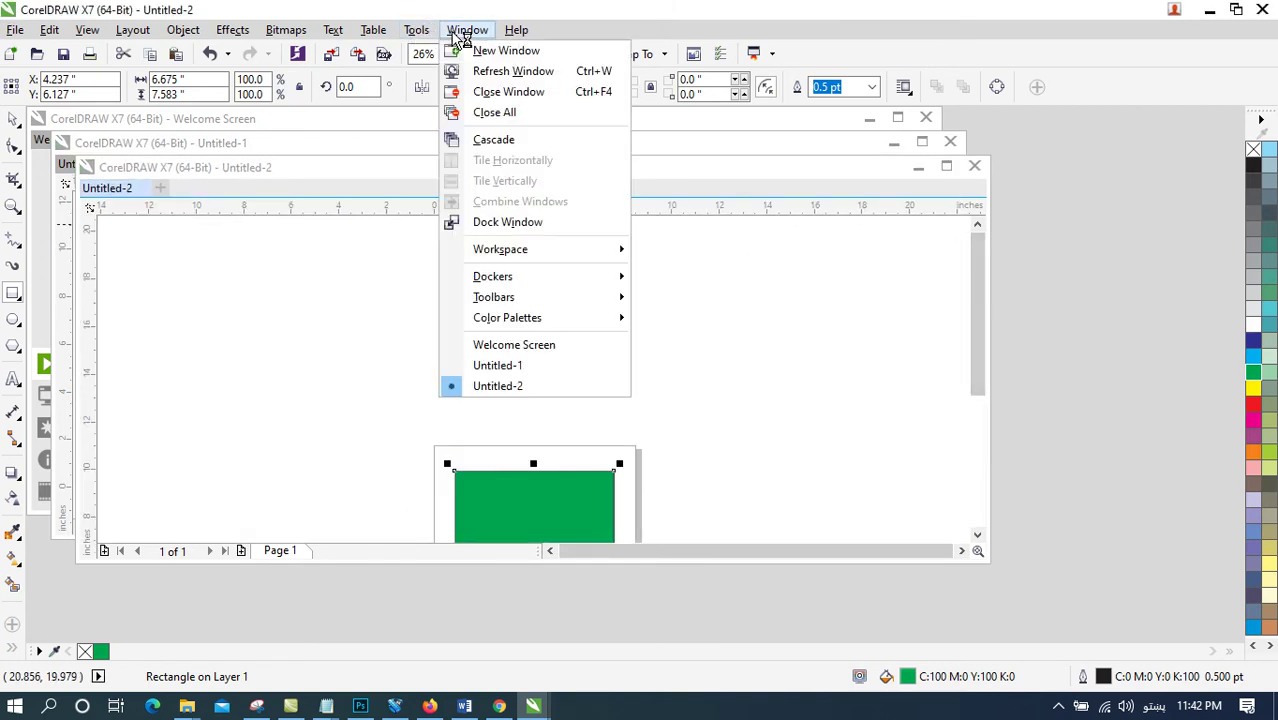
{"action": "left_click", "coordinate": [527, 142]}
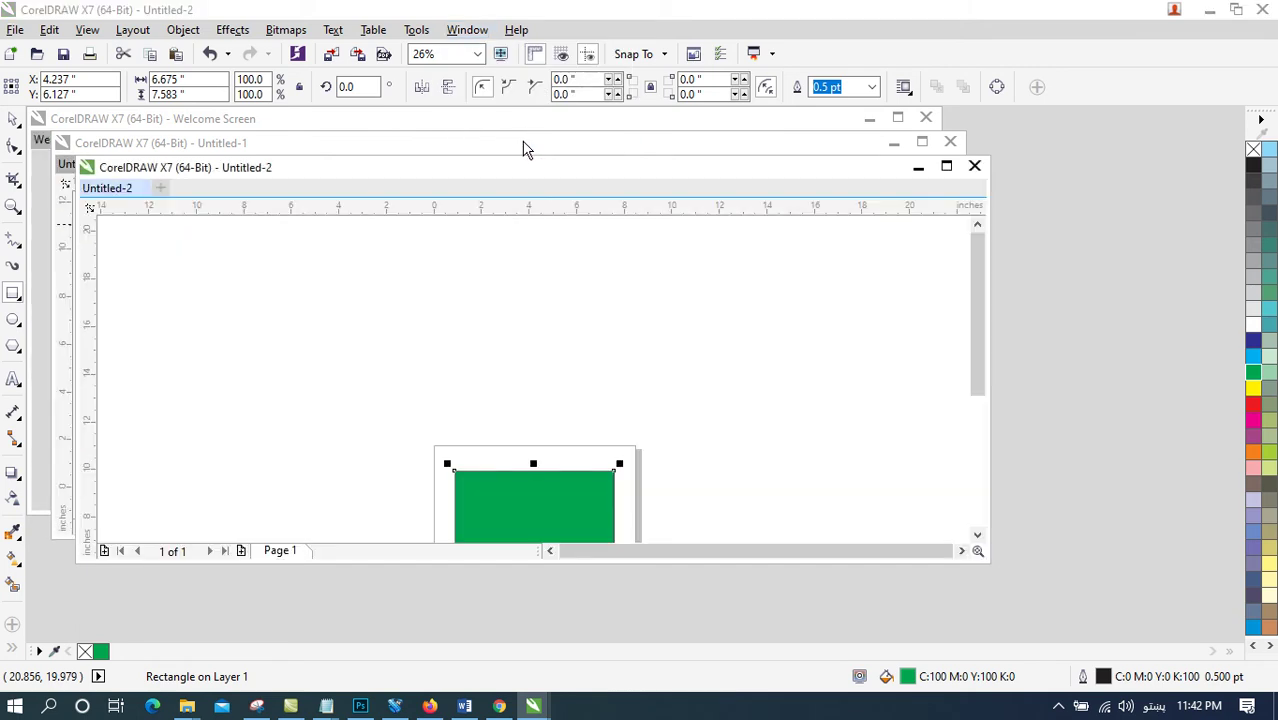
{"action": "left_click", "coordinate": [418, 31]}
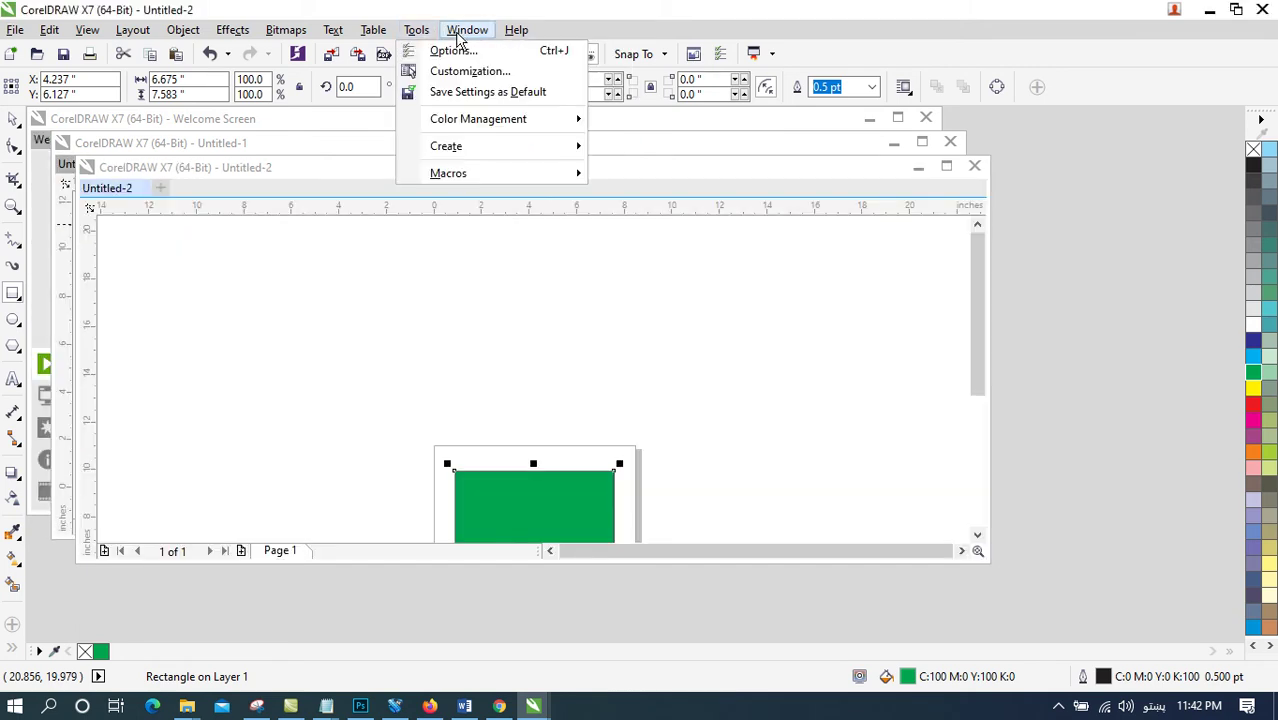
{"action": "mouse_move", "coordinate": [480, 38]}
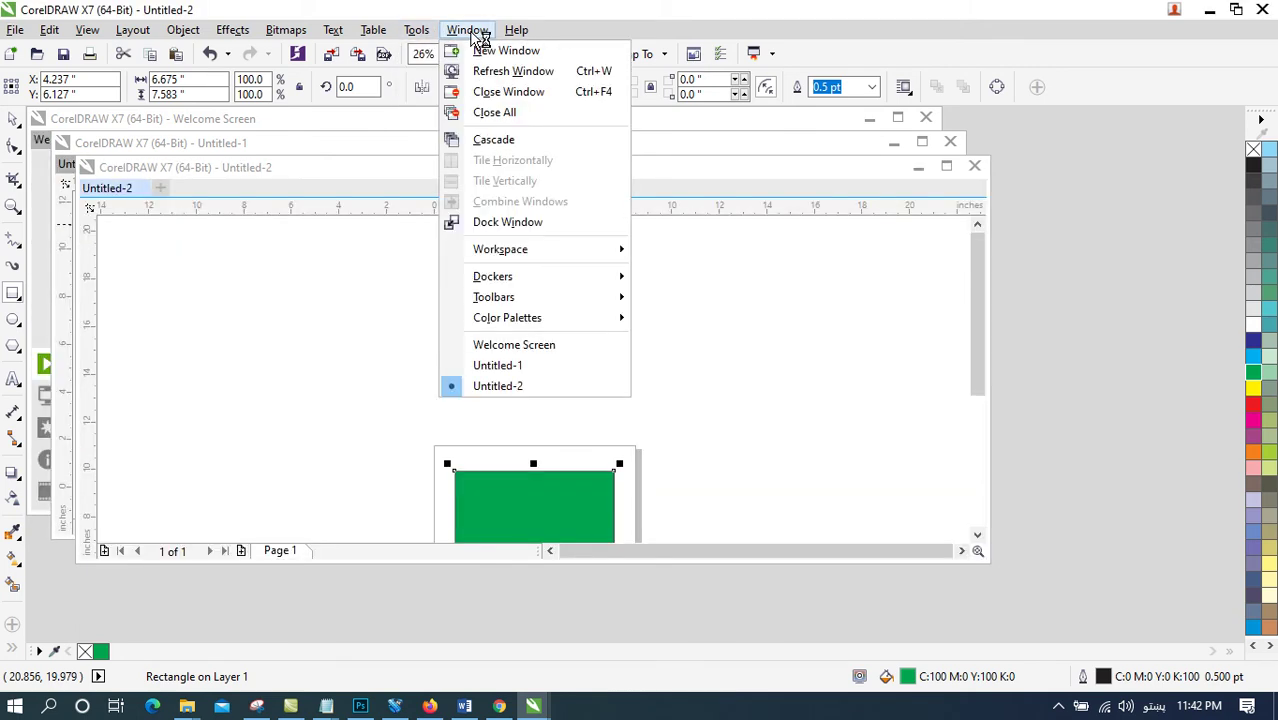
{"action": "left_click", "coordinate": [1040, 372]}
Step: Bring the Welcome Screen window to the front, and open its new document settings without creating a document
{"action": "left_click", "coordinate": [117, 120]}
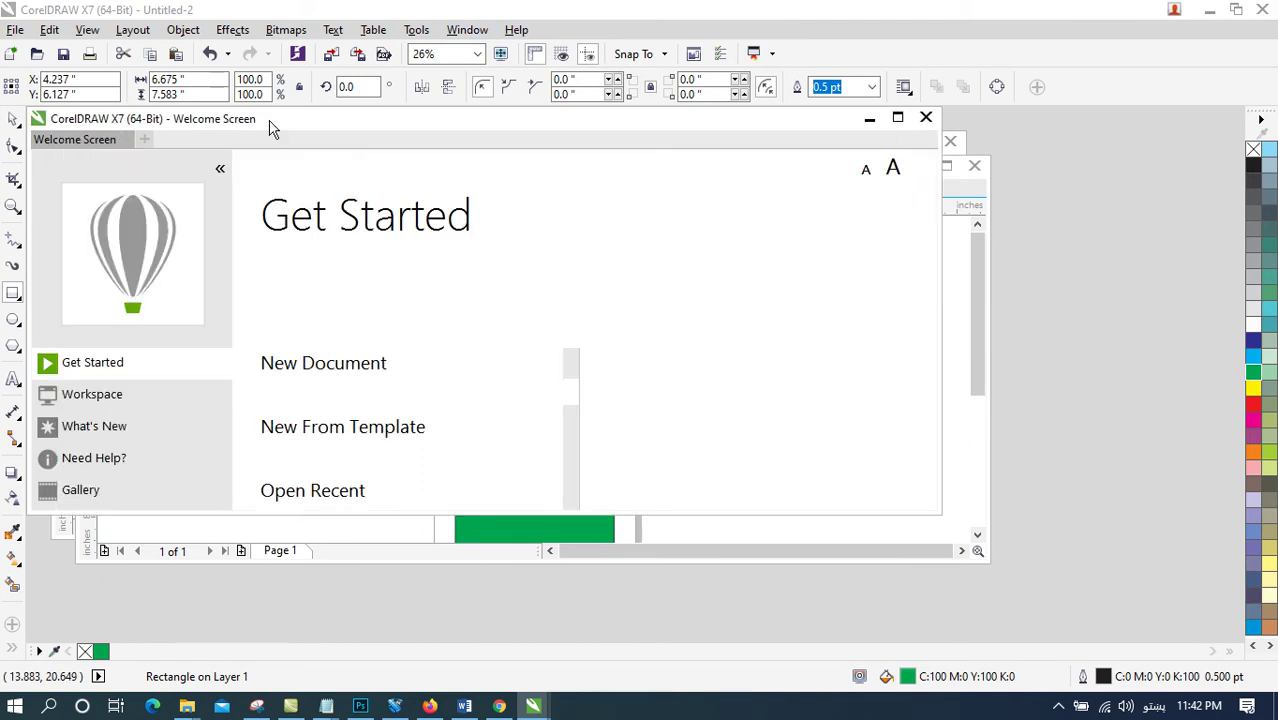
{"action": "left_click", "coordinate": [379, 362]}
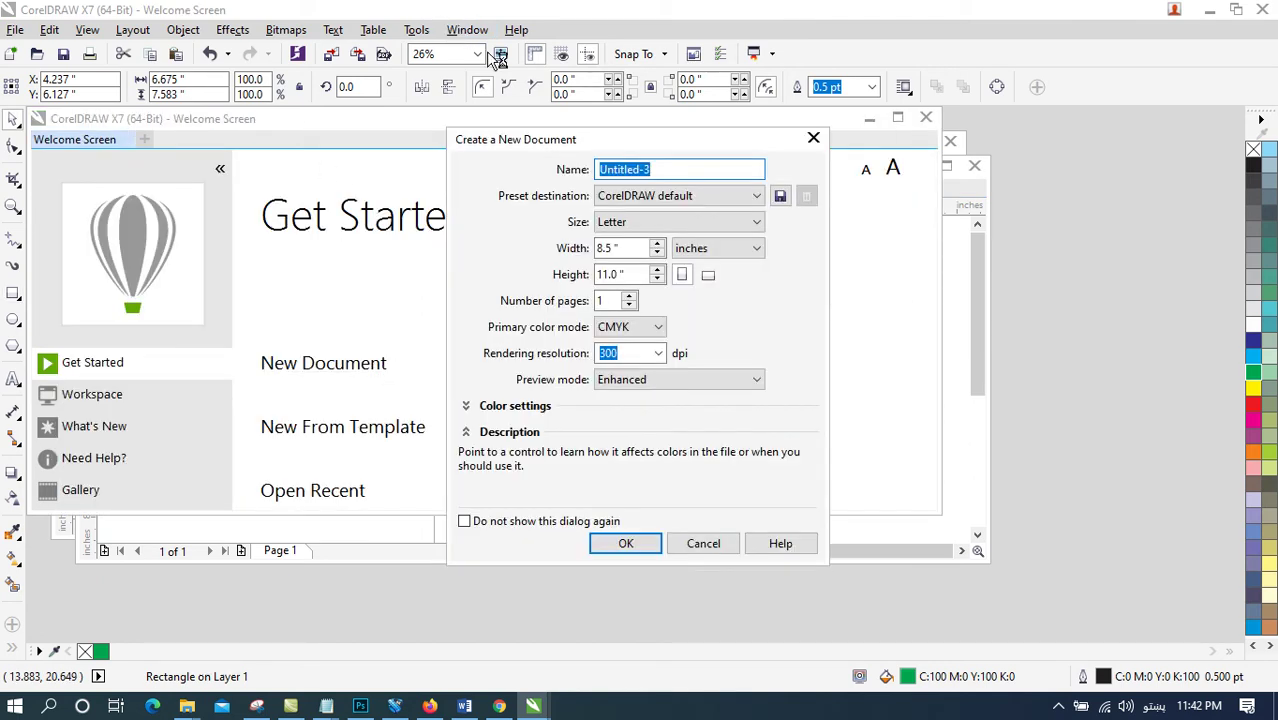
{"action": "left_click", "coordinate": [703, 543]}
{"action": "left_click", "coordinate": [465, 30]}
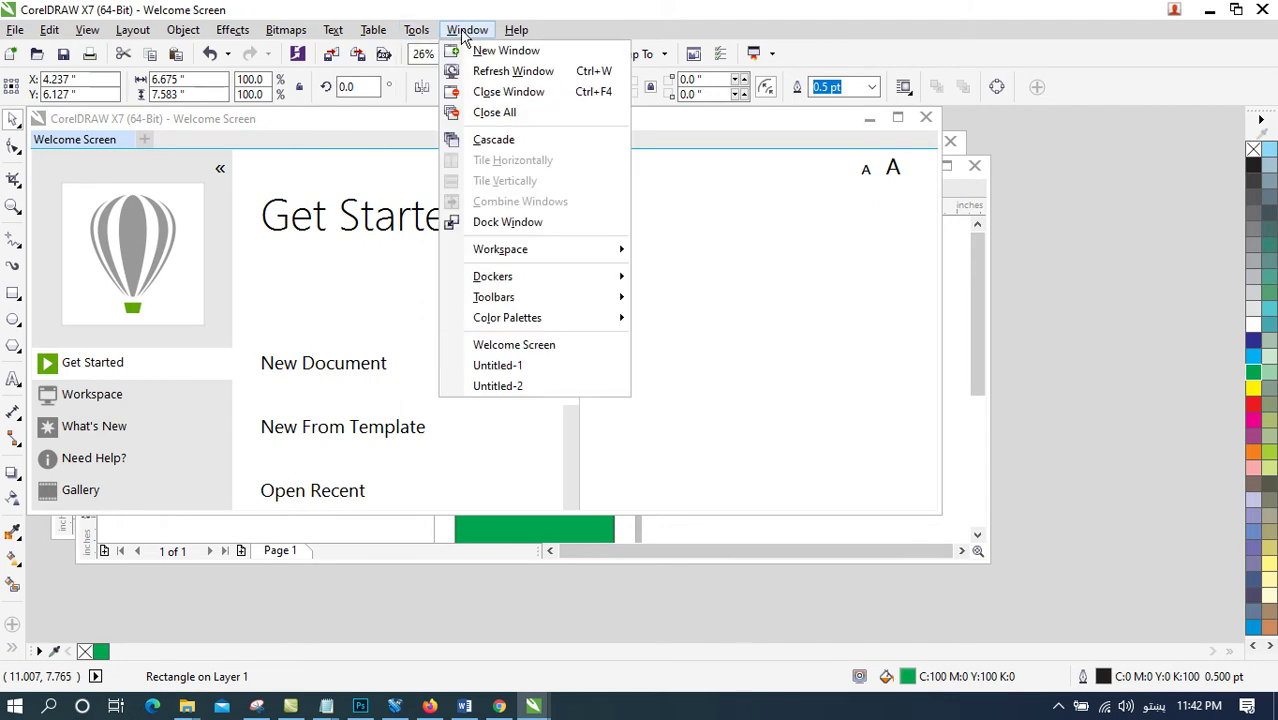
{"action": "left_click", "coordinate": [927, 228]}
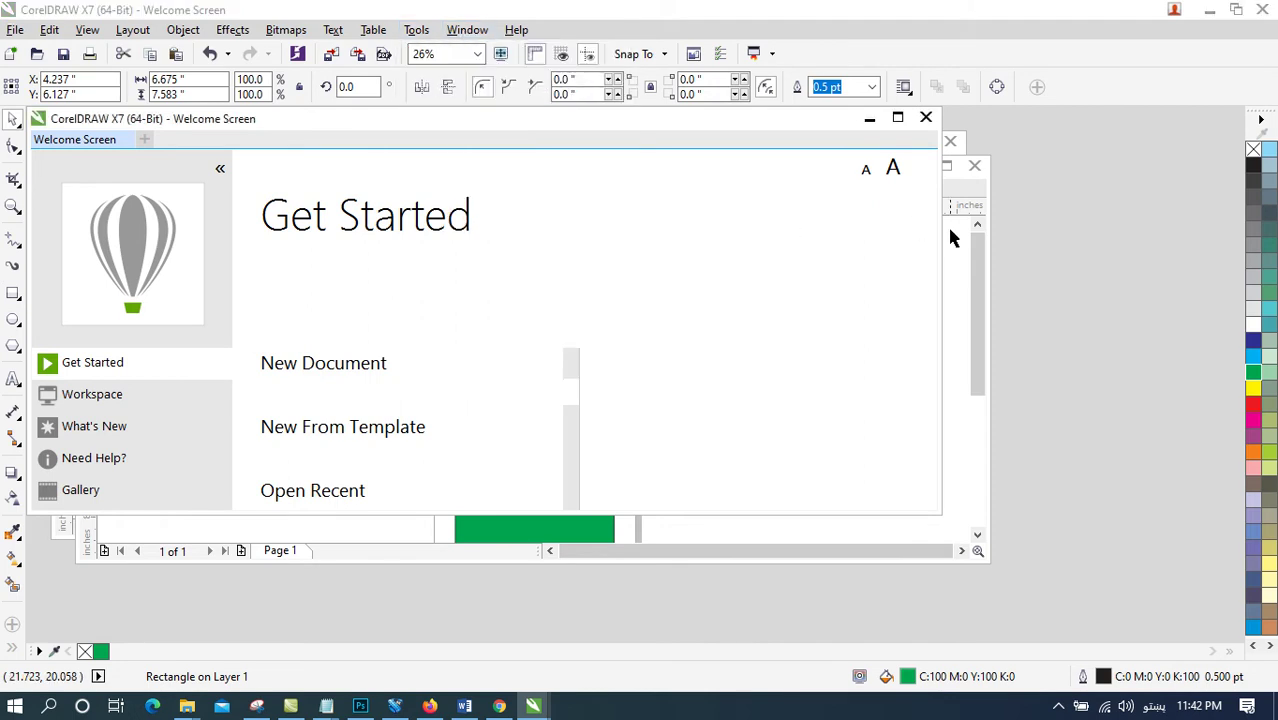
Step: Activate the floating Untitled-2 window and dock it back into the main workspace
{"action": "left_click", "coordinate": [950, 237]}
{"action": "left_click", "coordinate": [466, 30]}
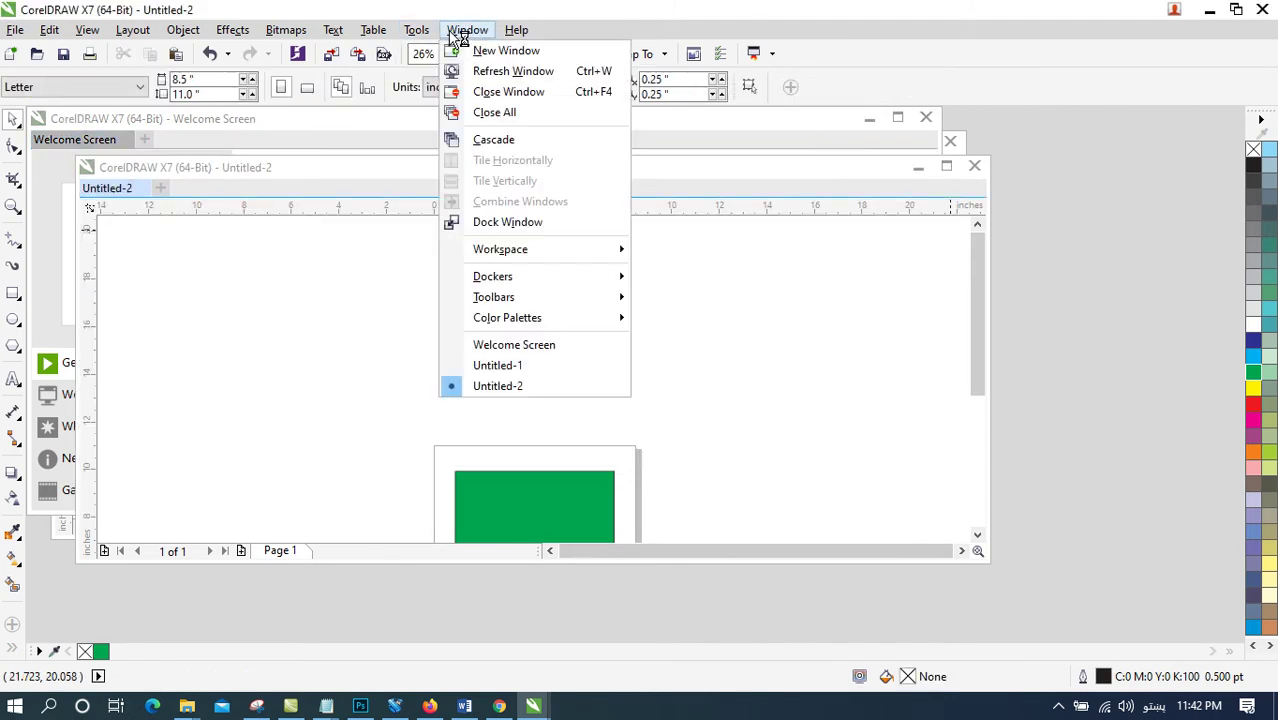
{"action": "left_click", "coordinate": [553, 224]}
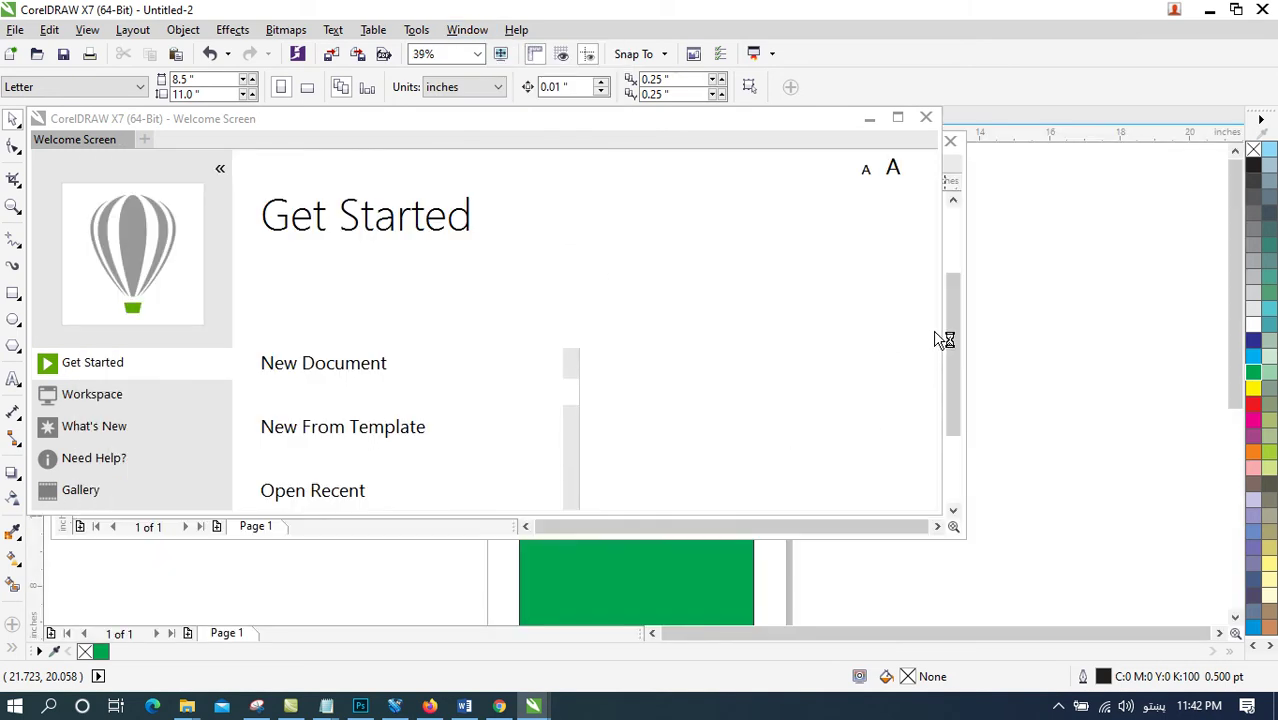
Step: Dock the floating Welcome Screen and Untitled-1 windows as tabs, and arrange the tabs as Welcome Screen, Untitled-1, Untitled-2
{"action": "left_click", "coordinate": [416, 30]}
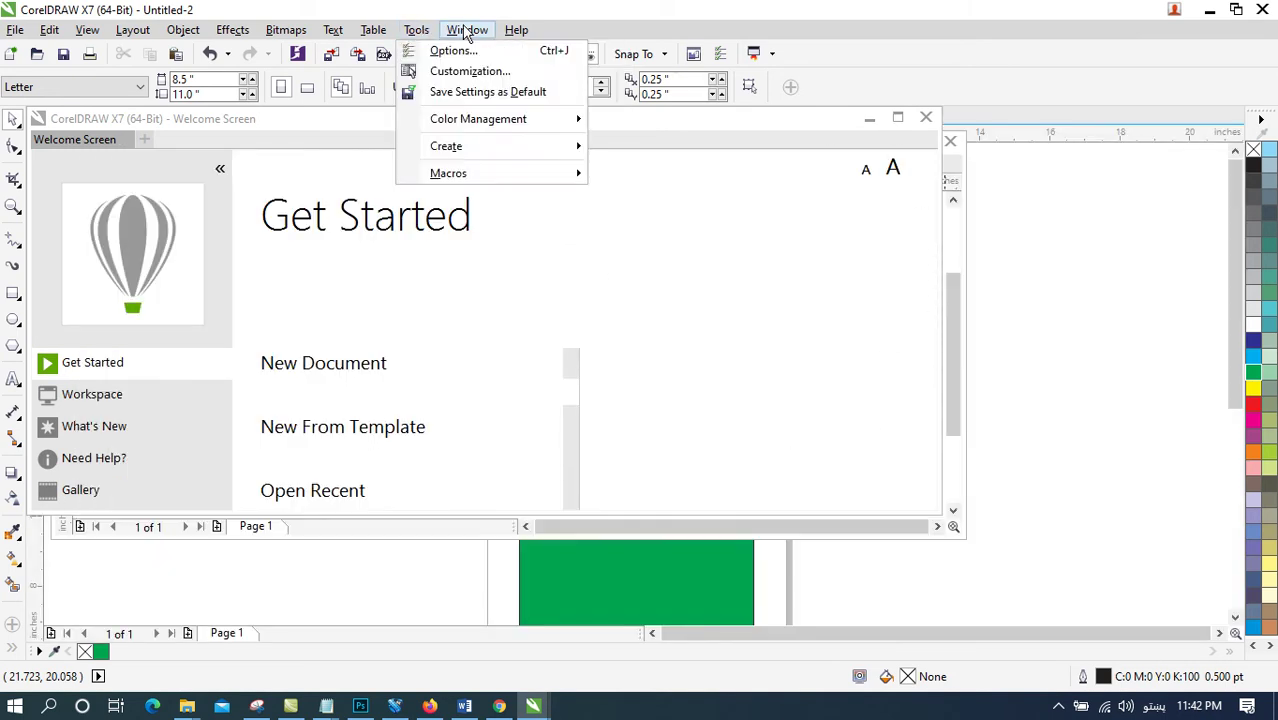
{"action": "left_click", "coordinate": [898, 118]}
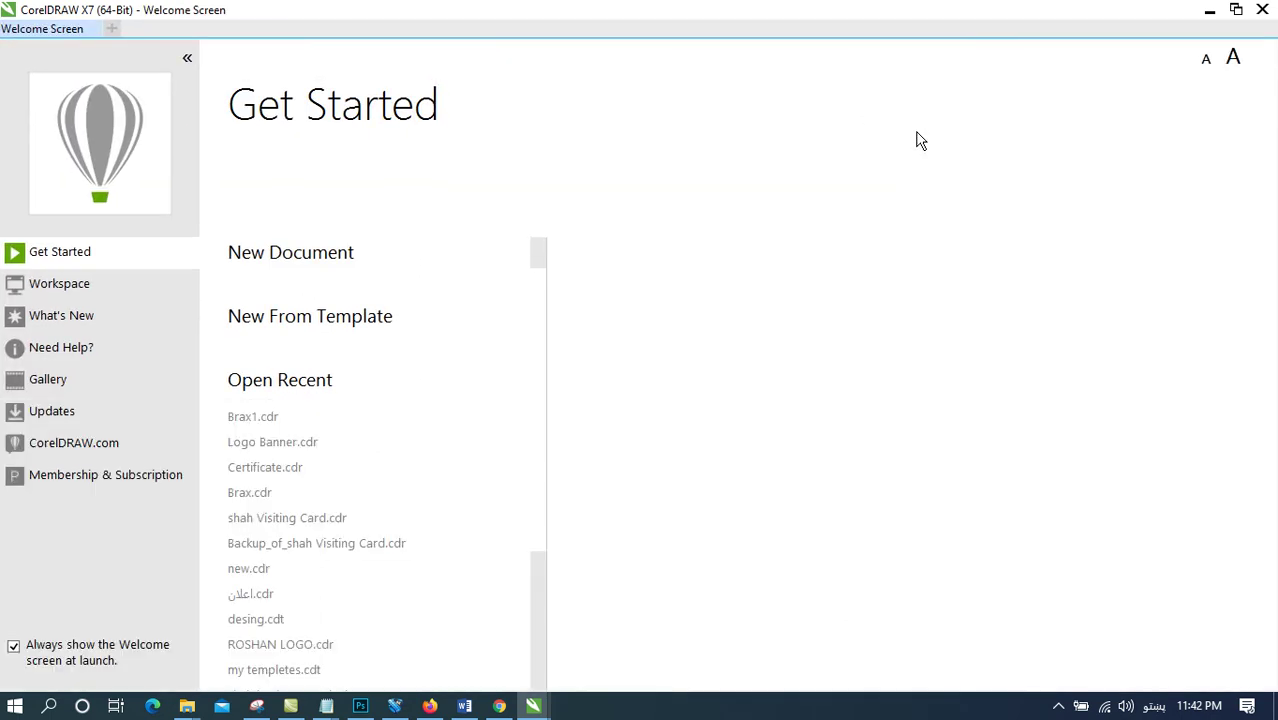
{"action": "left_click_drag", "start_coordinate": [965, 20], "coordinate": [418, 124]}
{"action": "left_click_drag", "start_coordinate": [322, 166], "coordinate": [397, 126]}
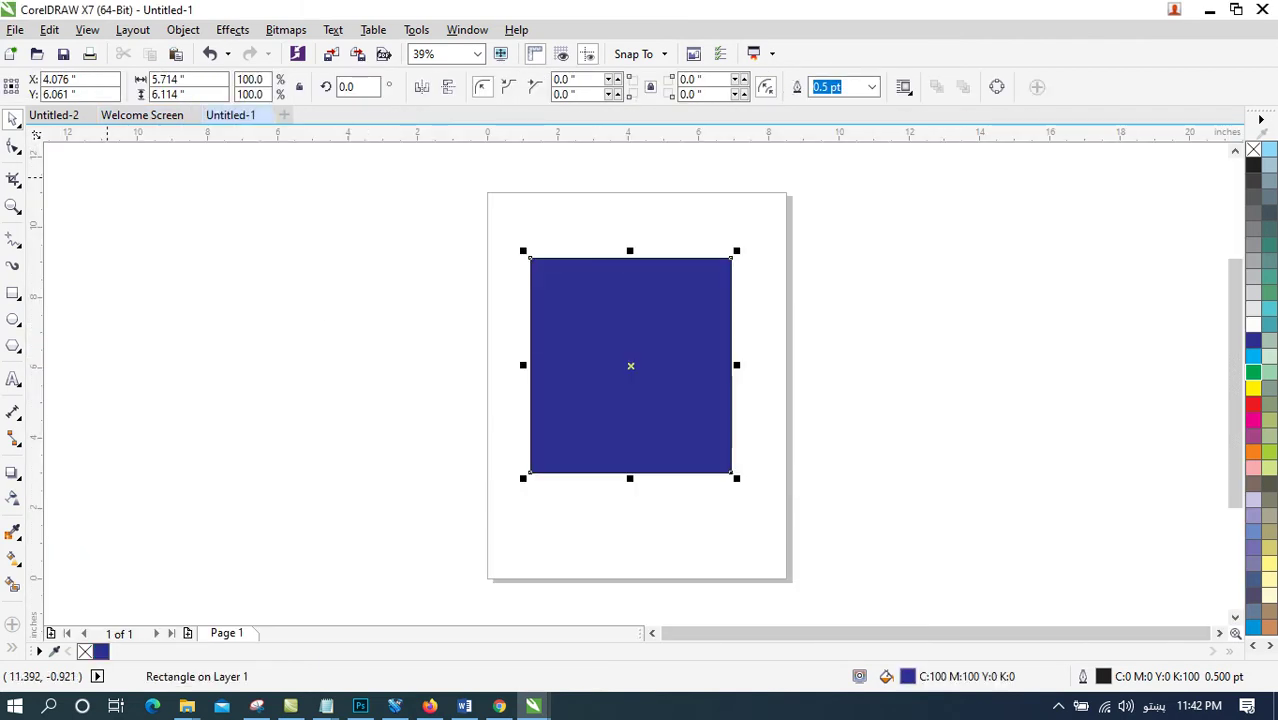
{"action": "left_click_drag", "start_coordinate": [228, 114], "coordinate": [285, 114]}
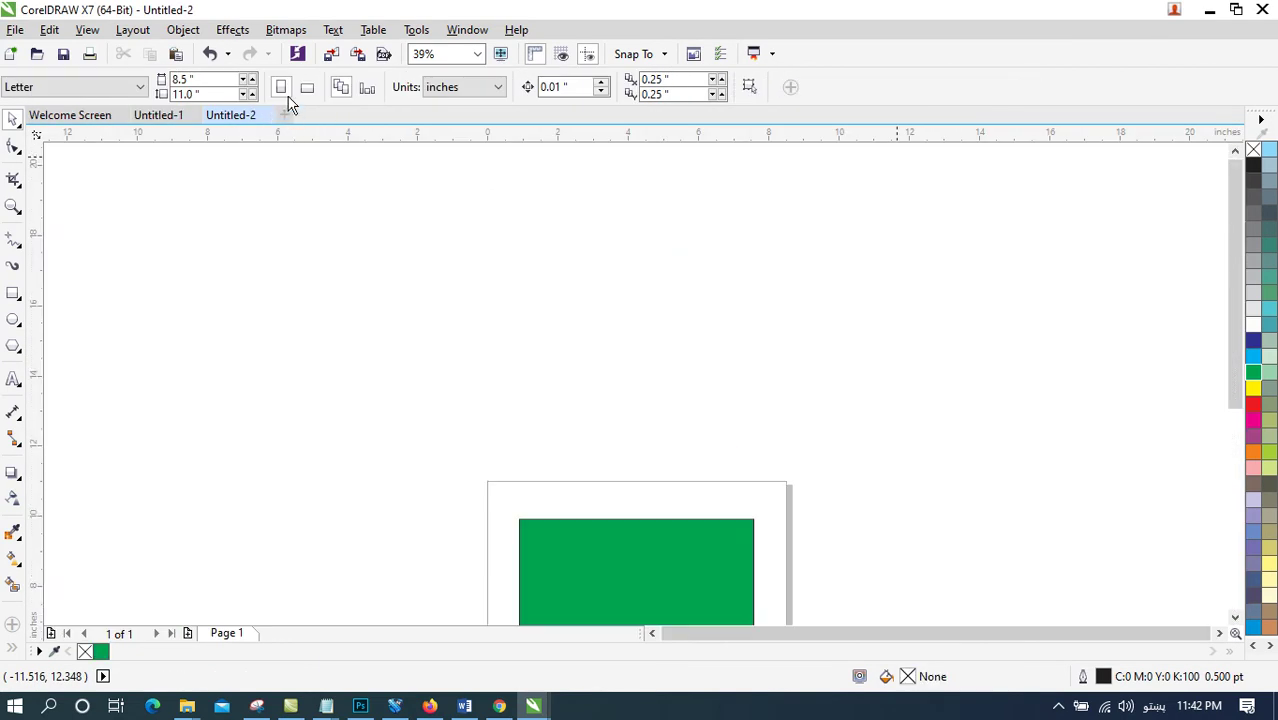
Step: Tile the three open windows horizontally and make Untitled-1 the active one
{"action": "left_click", "coordinate": [417, 32]}
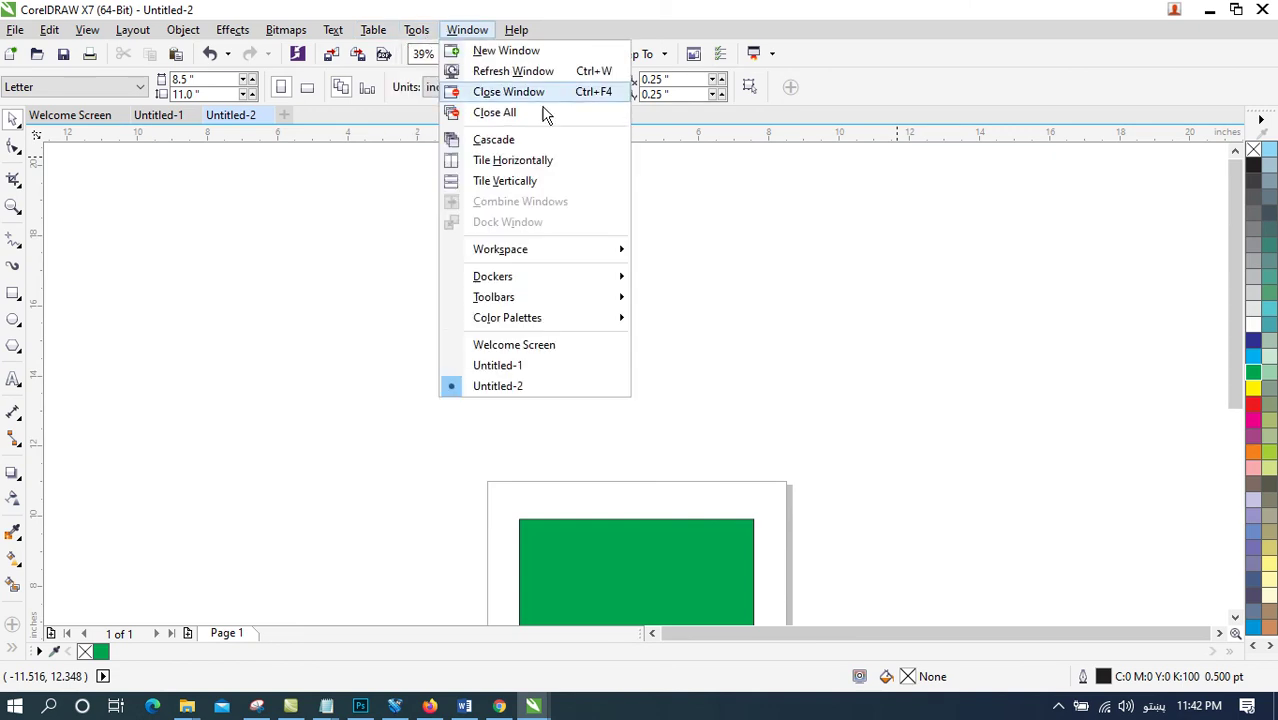
{"action": "left_click", "coordinate": [540, 160]}
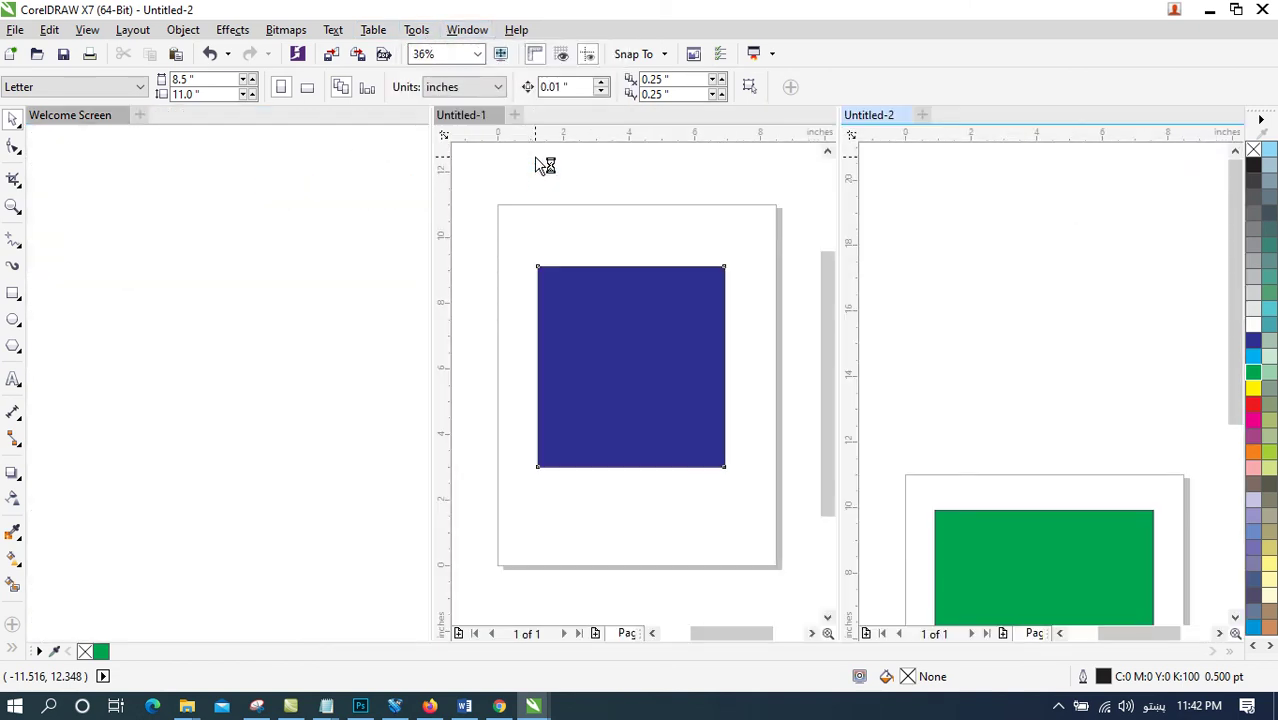
{"action": "left_click_drag", "start_coordinate": [833, 356], "coordinate": [808, 232]}
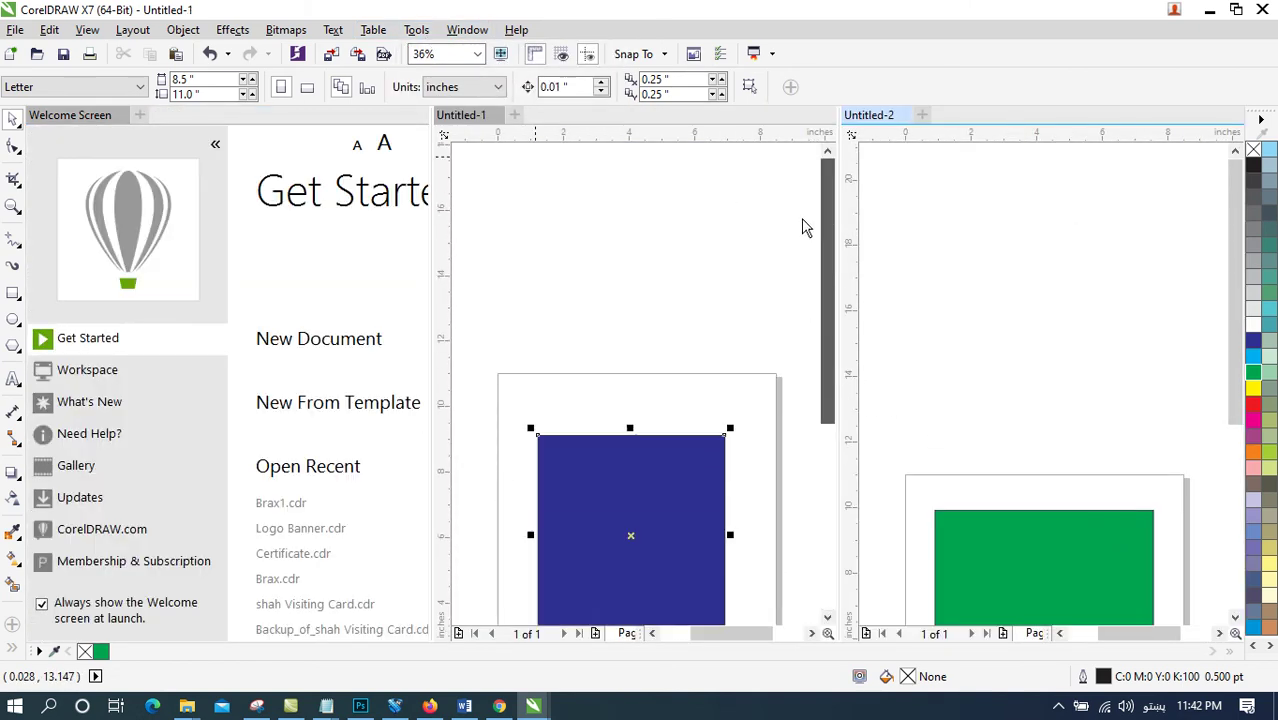
Step: Reapply the horizontal tiling, and combine all windows into one tabbed group with Untitled-2 active
{"action": "left_click", "coordinate": [413, 31]}
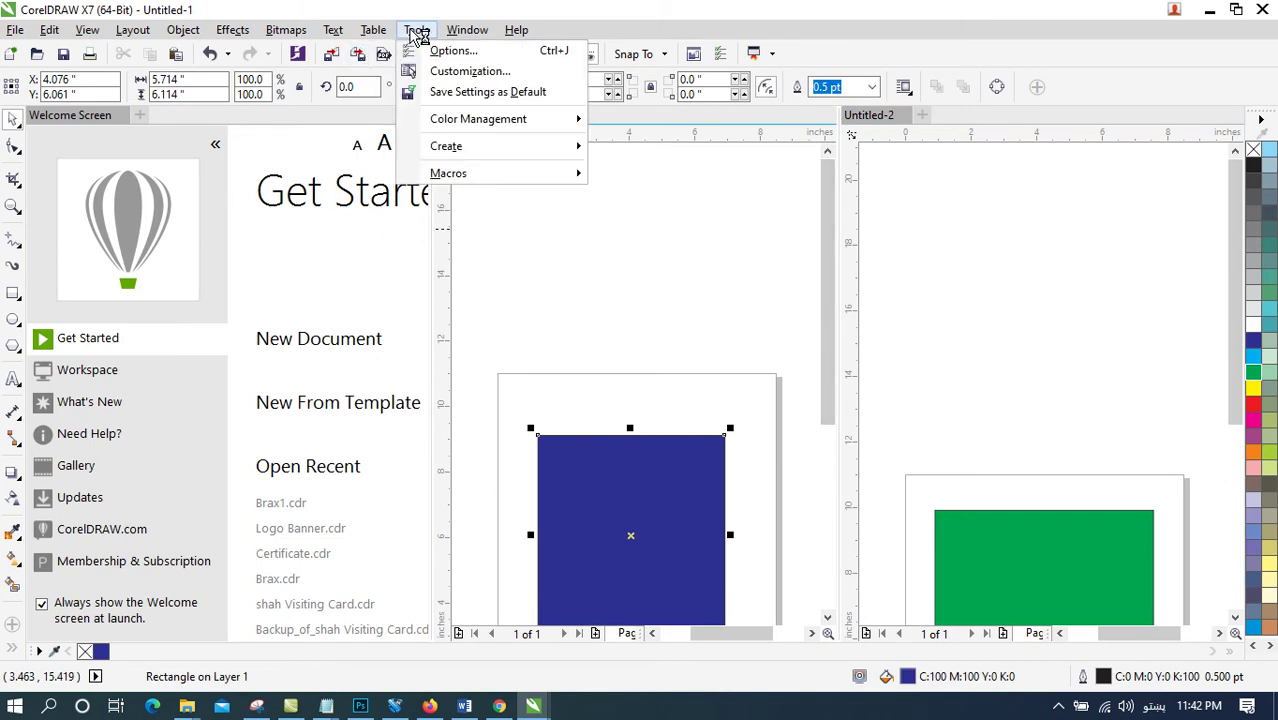
{"action": "mouse_move", "coordinate": [467, 31]}
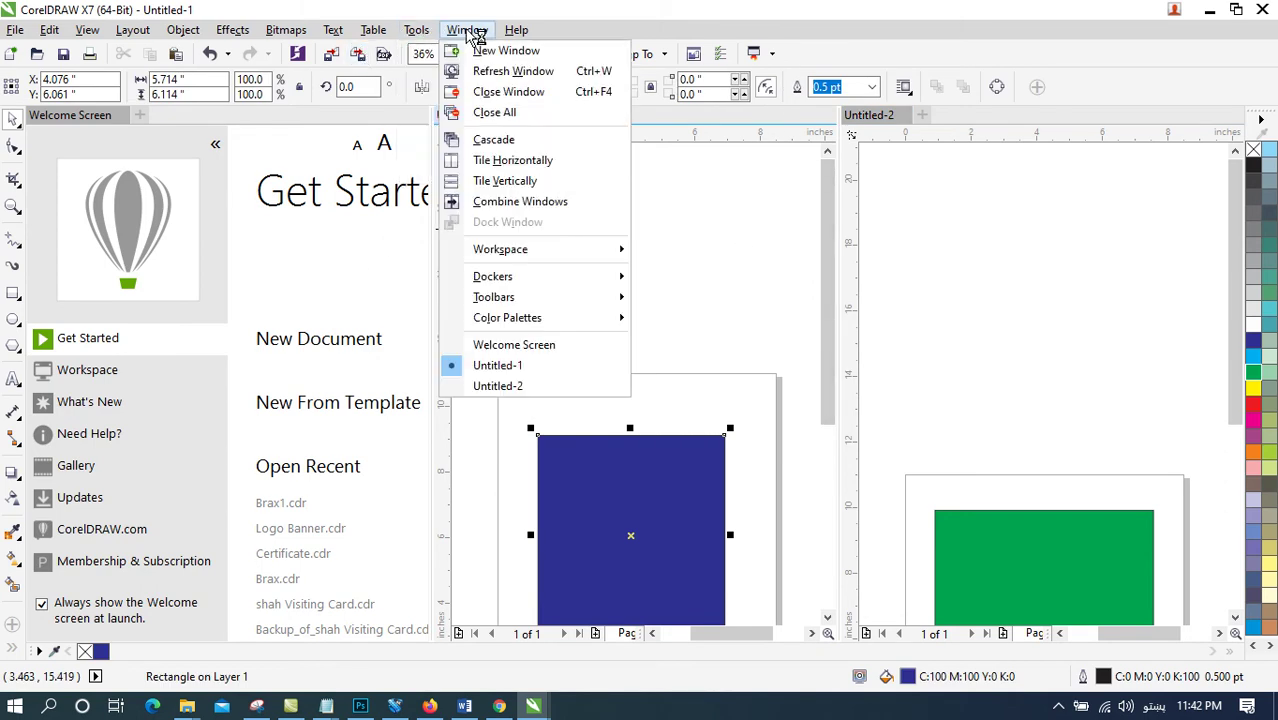
{"action": "left_click", "coordinate": [512, 161]}
{"action": "left_click", "coordinate": [467, 30]}
{"action": "left_click", "coordinate": [516, 202]}
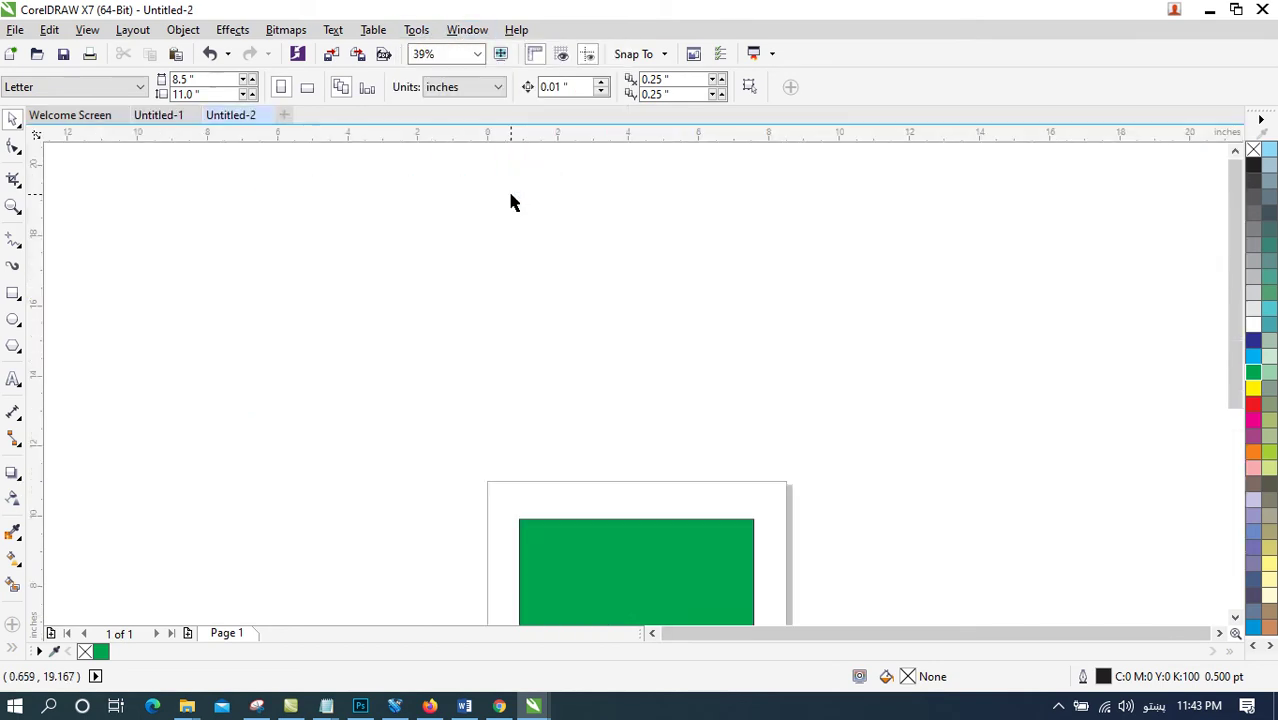
Step: Look over the page of Untitled-2, switching to Untitled-1 and back
{"action": "mouse_move", "coordinate": [1236, 211]}
{"action": "left_mouse_down"}
{"action": "mouse_move", "coordinate": [1230, 414]}
{"action": "mouse_move", "coordinate": [1216, 208]}
{"action": "left_mouse_up"}
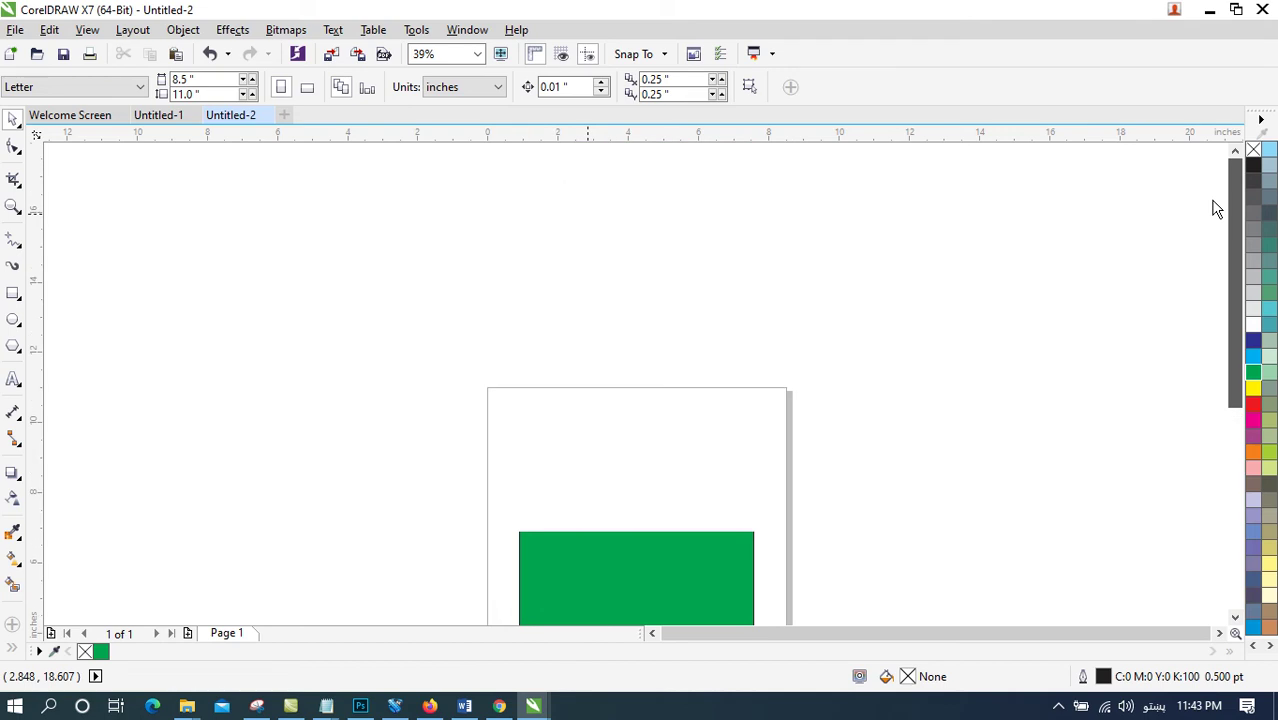
{"action": "left_click", "coordinate": [180, 118]}
{"action": "left_click", "coordinate": [228, 117]}
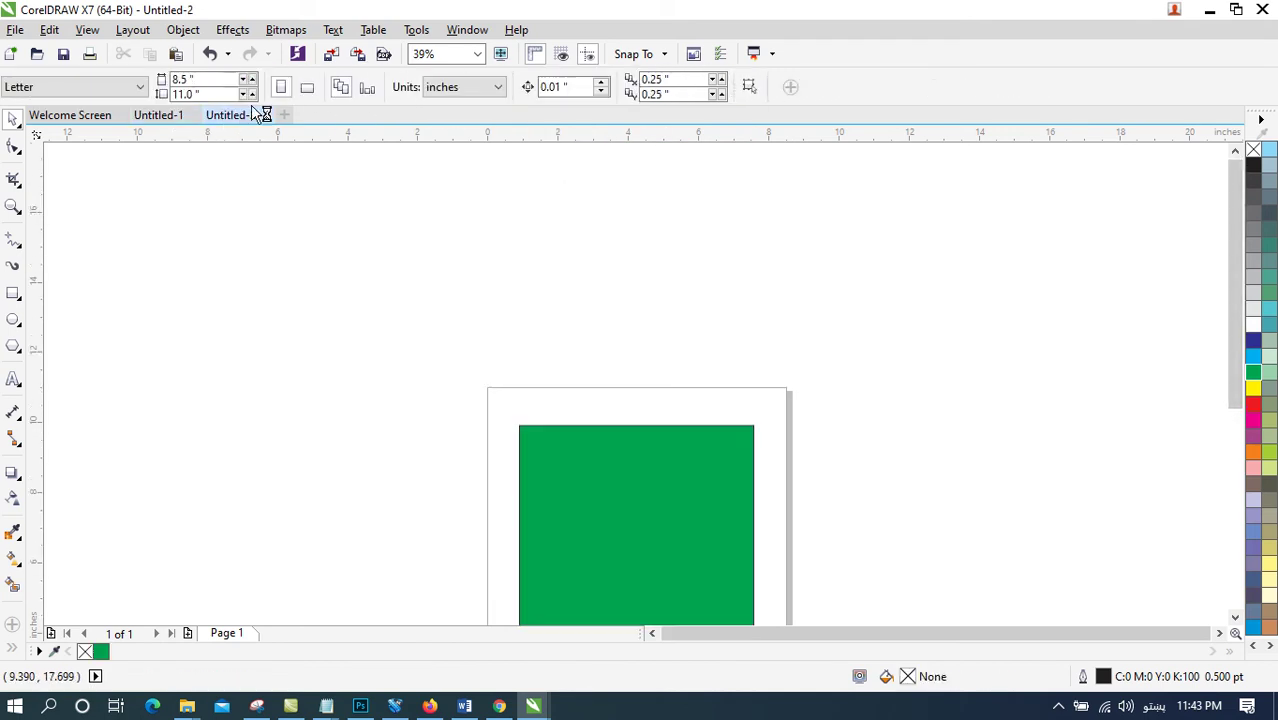
Step: Examine the available workspace presets, including the ones grouped under Other
{"action": "left_click", "coordinate": [412, 32]}
{"action": "mouse_move", "coordinate": [467, 30]}
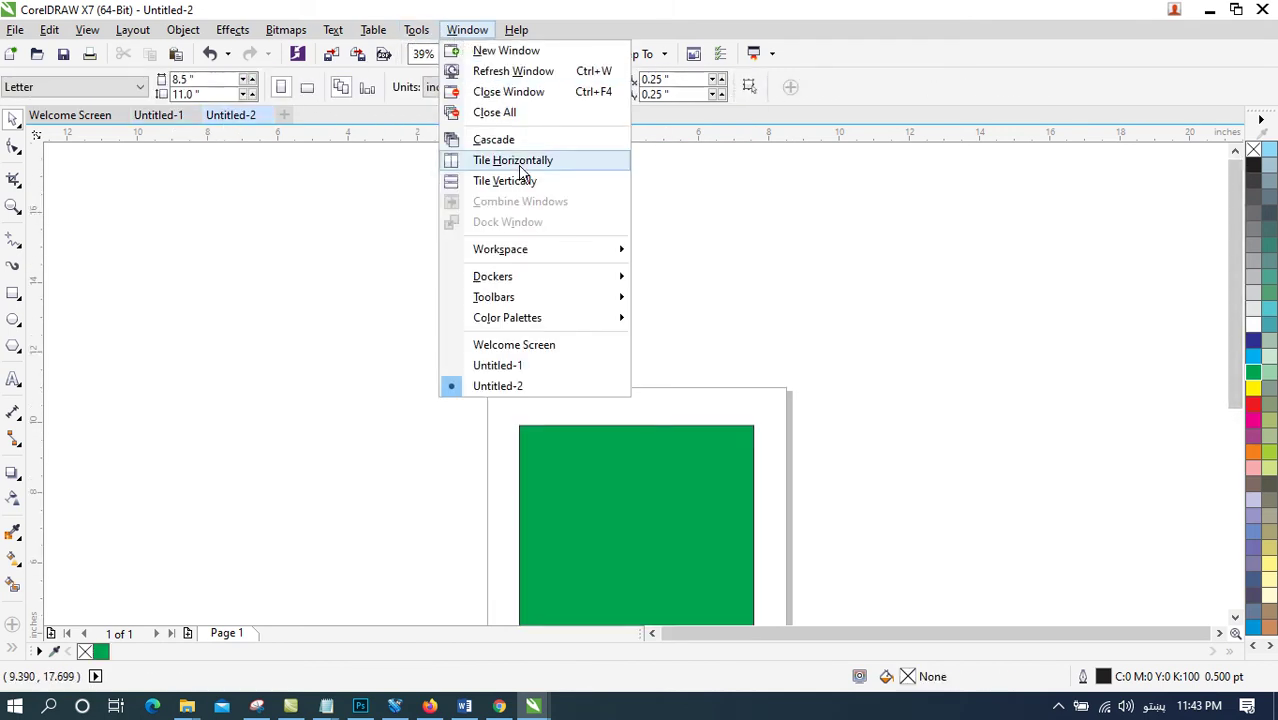
{"action": "mouse_move", "coordinate": [531, 249]}
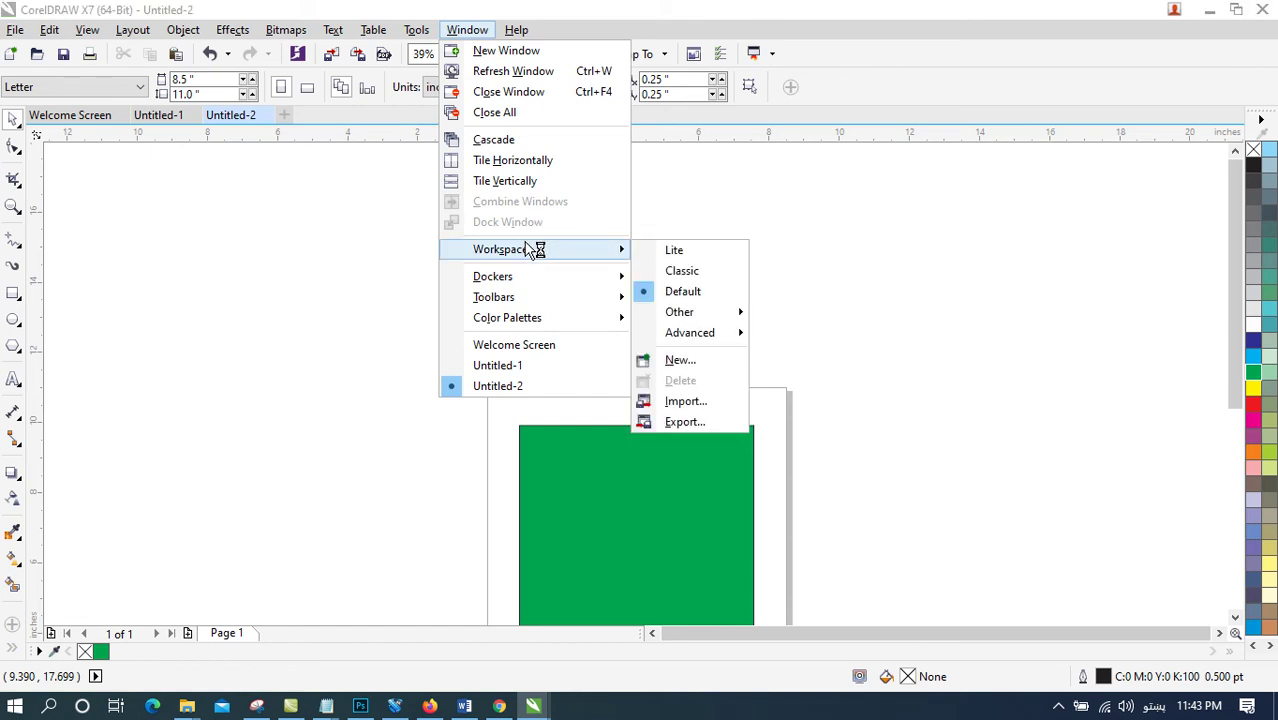
{"action": "mouse_move", "coordinate": [683, 313]}
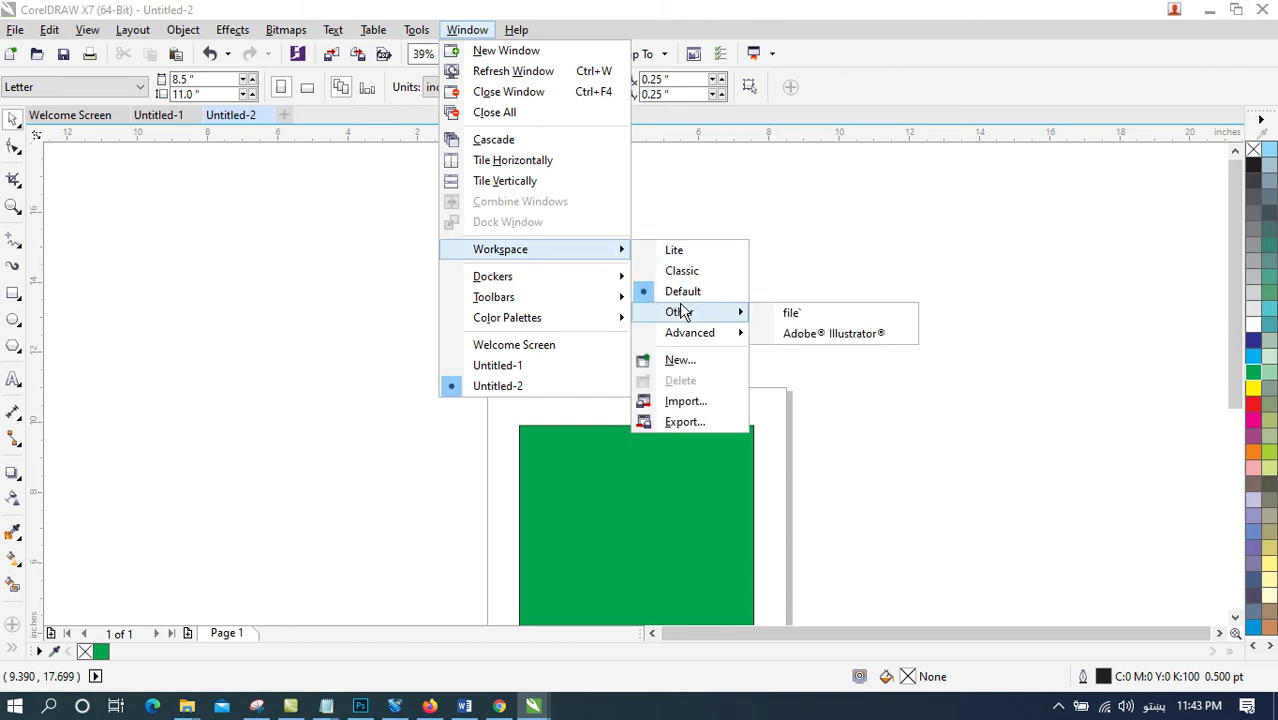
{"action": "left_click", "coordinate": [182, 138]}
{"action": "left_click", "coordinate": [16, 30]}
{"action": "left_click", "coordinate": [42, 50]}
{"action": "left_click", "coordinate": [705, 543]}
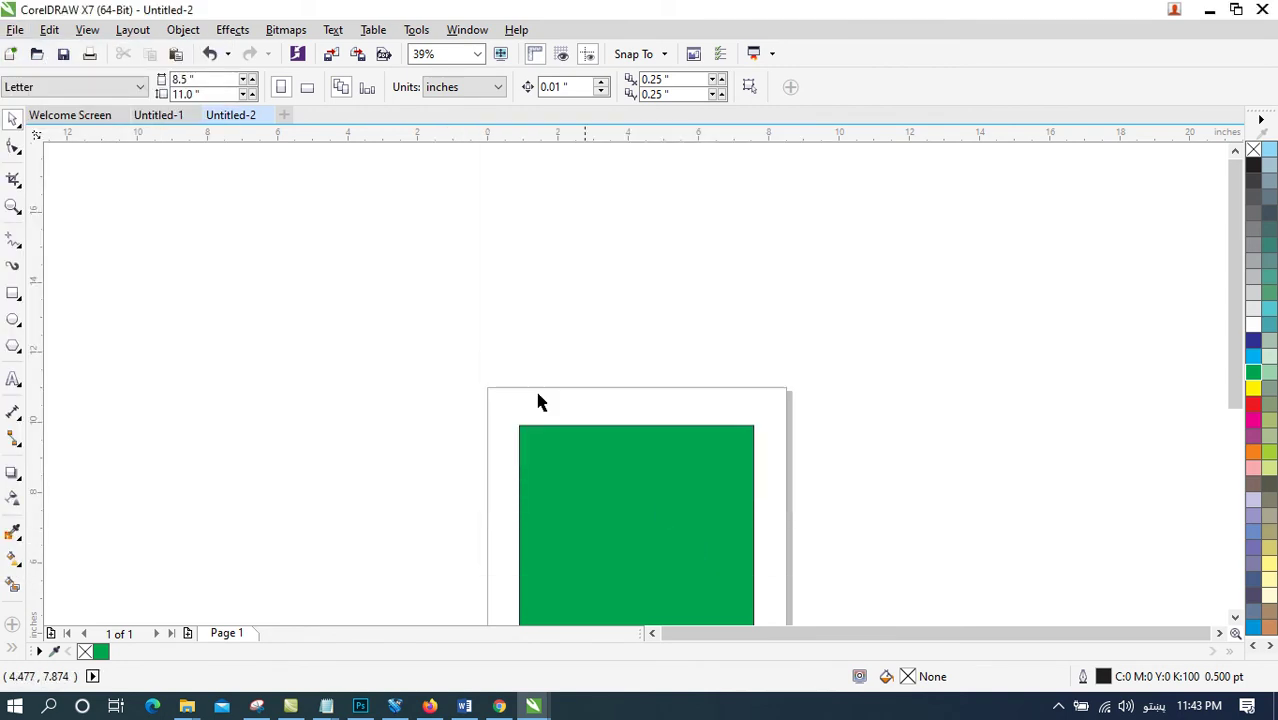
Step: Show the Workspace page of the Welcome Screen
{"action": "left_click", "coordinate": [88, 112]}
{"action": "left_click", "coordinate": [178, 372]}
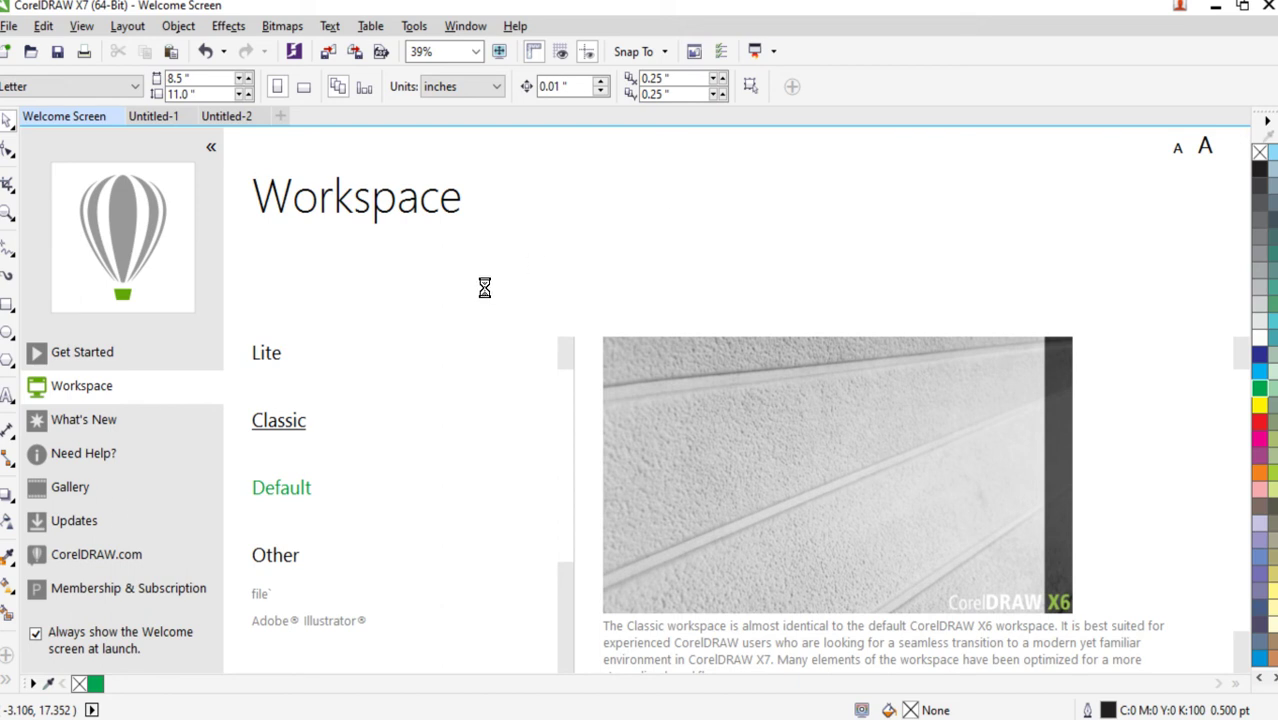
Step: Close the unresponsive program and minimize the file manager window behind it
{"action": "left_click", "coordinate": [1222, 8]}
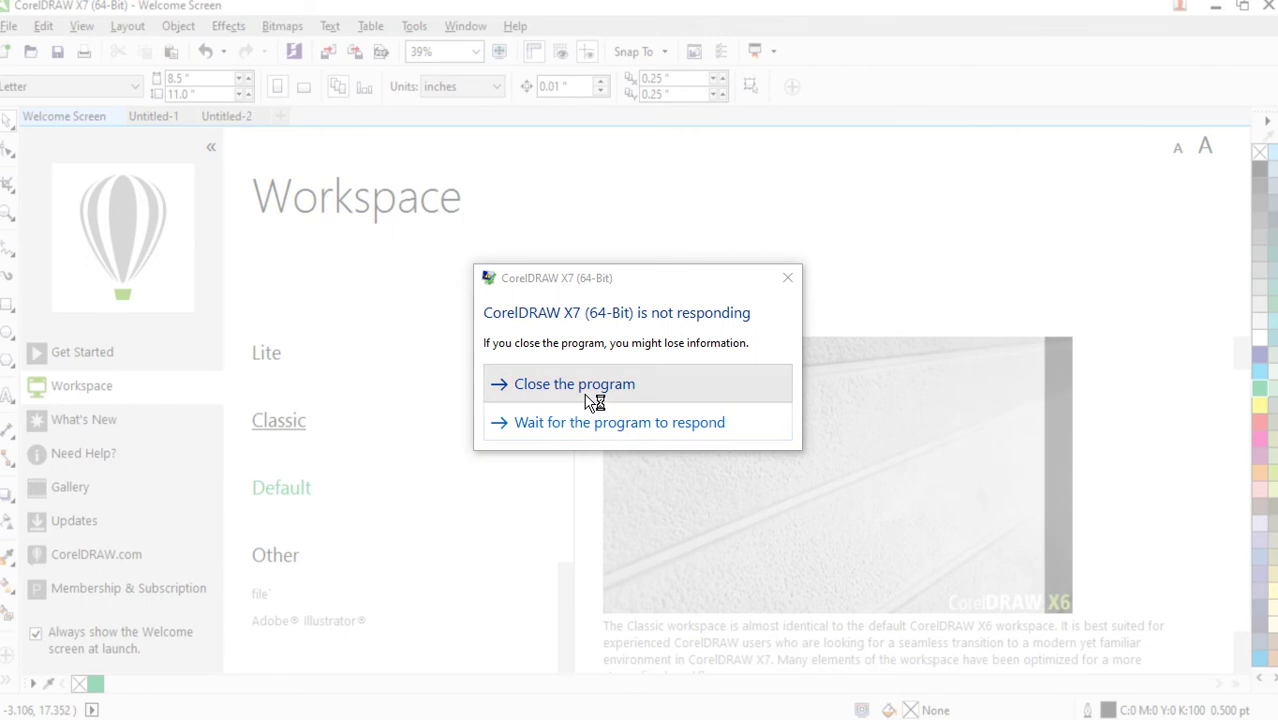
{"action": "left_click", "coordinate": [588, 388]}
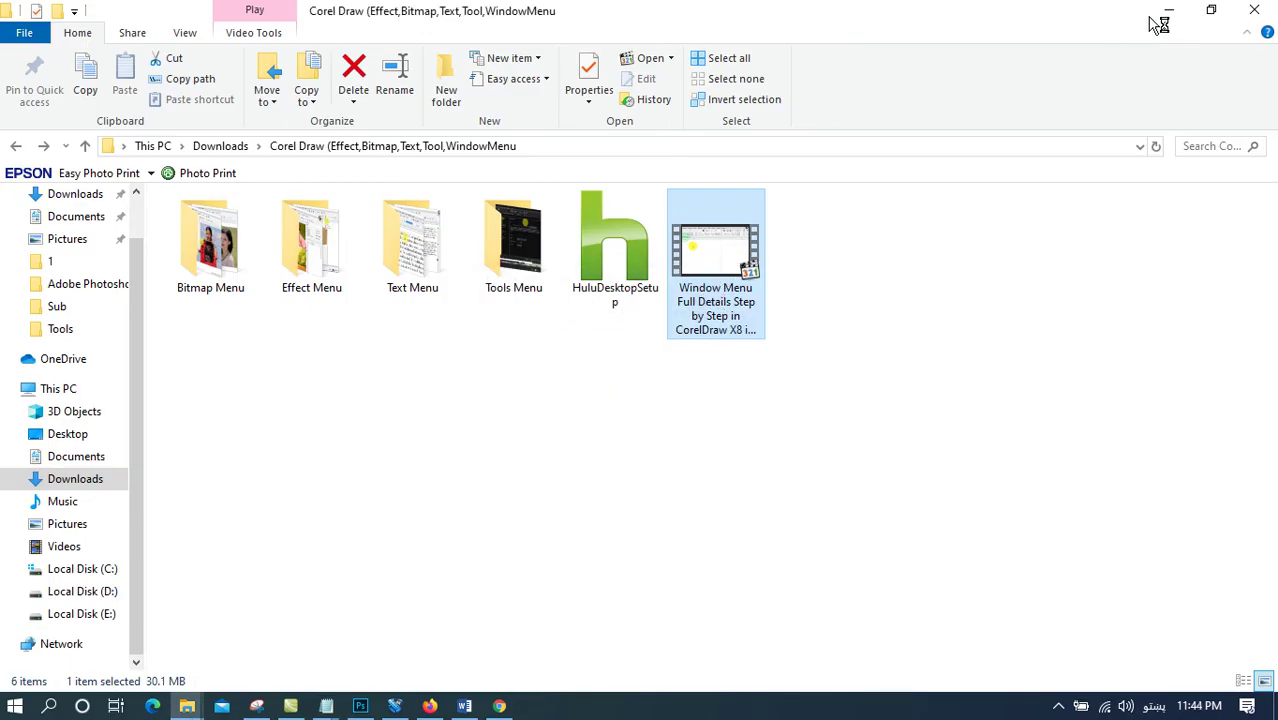
{"action": "left_click", "coordinate": [1165, 23]}
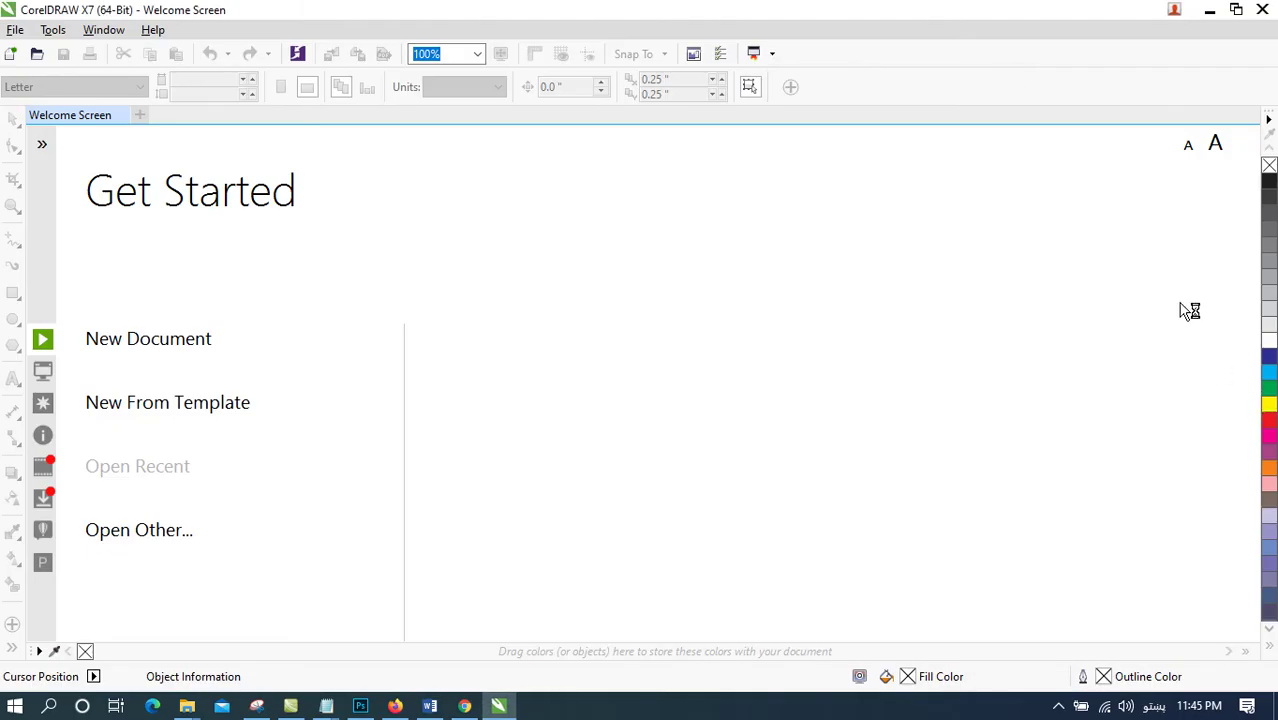
Step: Create a new Letter-size document, Untitled-1, with the default settings
{"action": "left_click", "coordinate": [176, 343]}
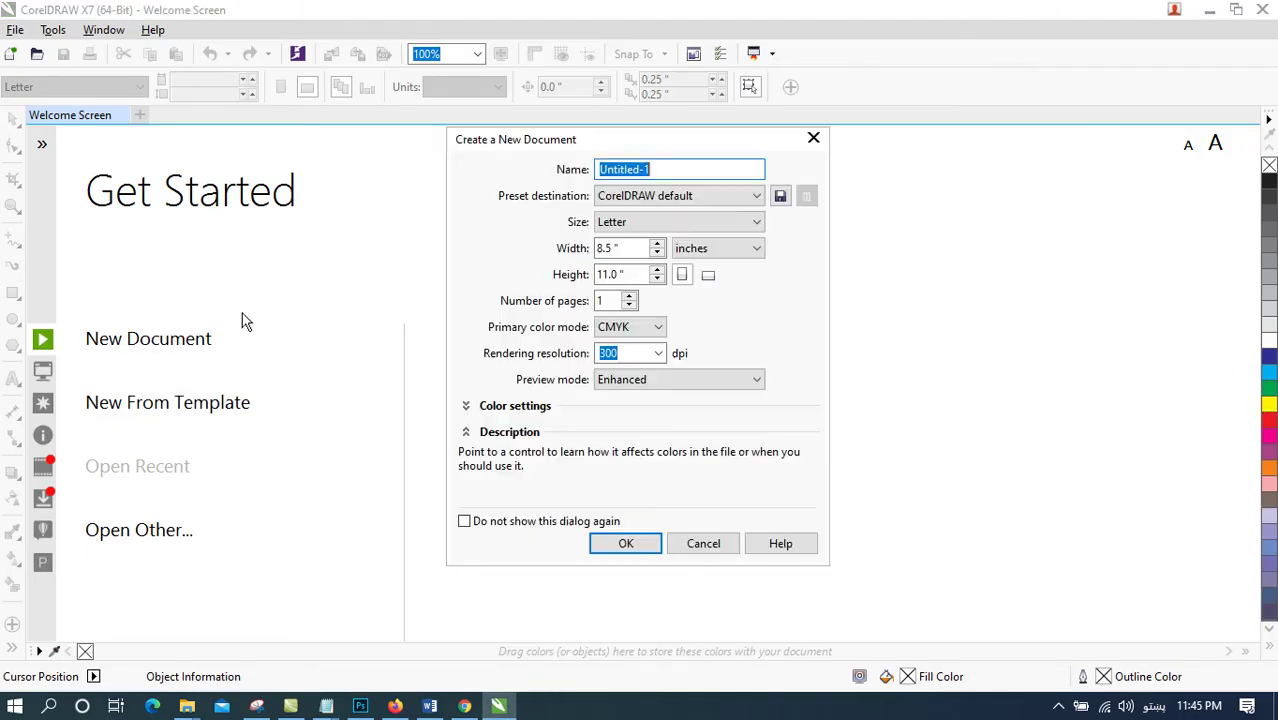
{"action": "left_click", "coordinate": [626, 543]}
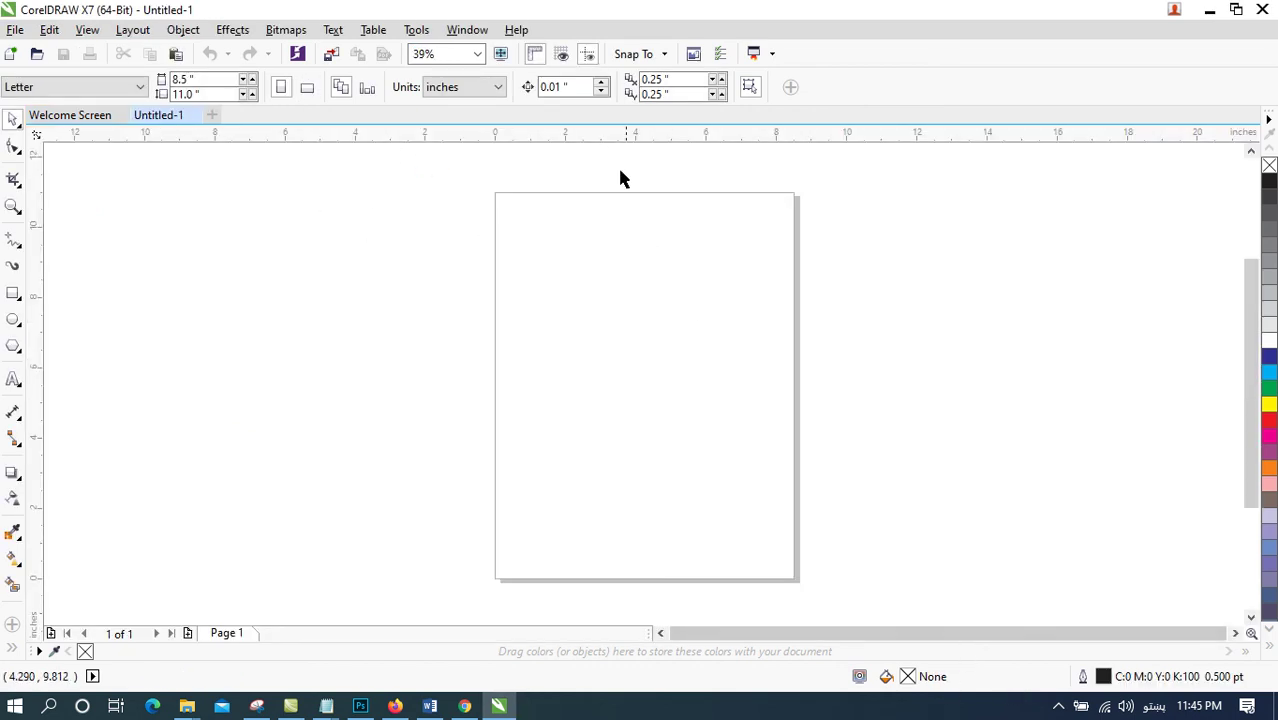
Step: Examine the settings for creating a new workspace and dismiss them without creating one
{"action": "left_click", "coordinate": [476, 31]}
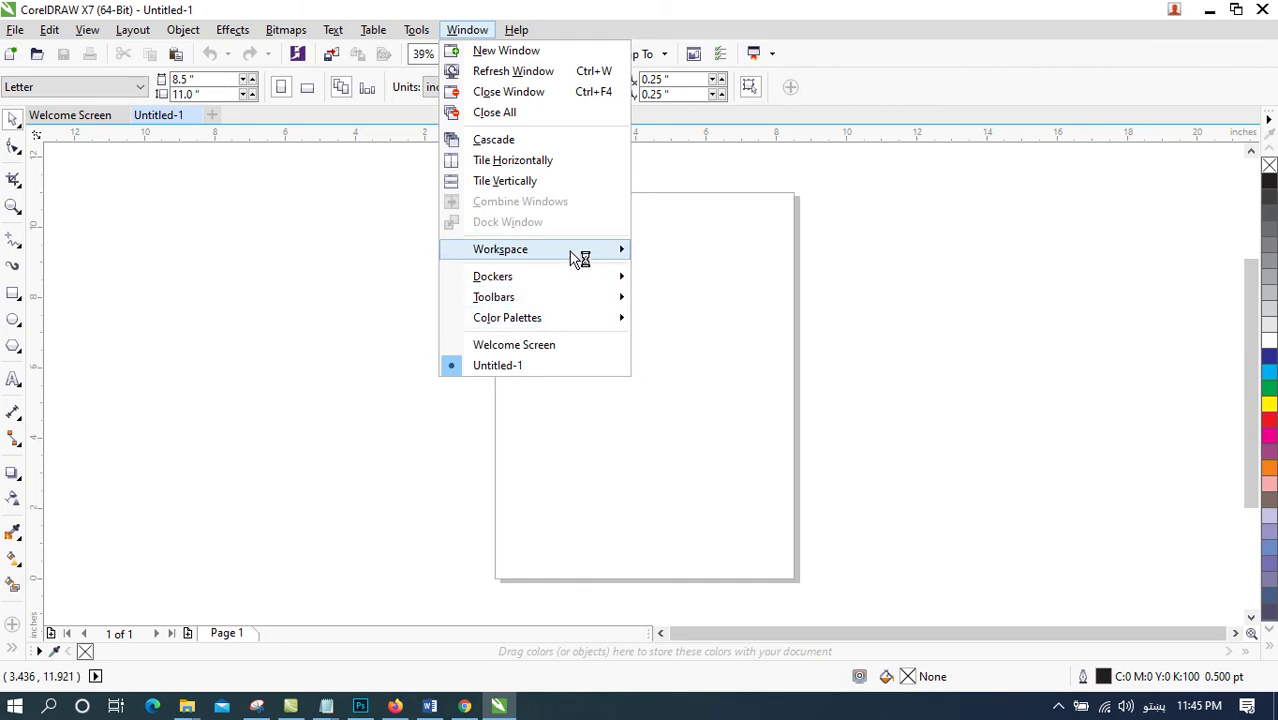
{"action": "mouse_move", "coordinate": [569, 251]}
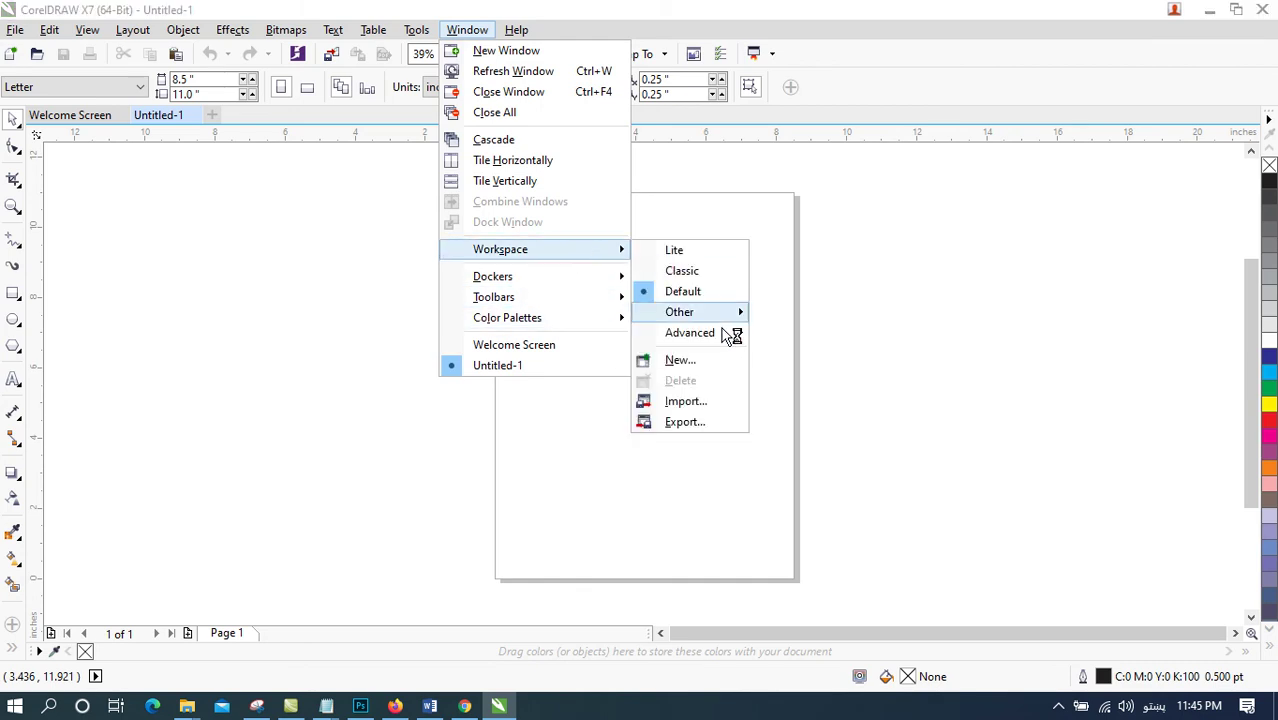
{"action": "left_click", "coordinate": [678, 361]}
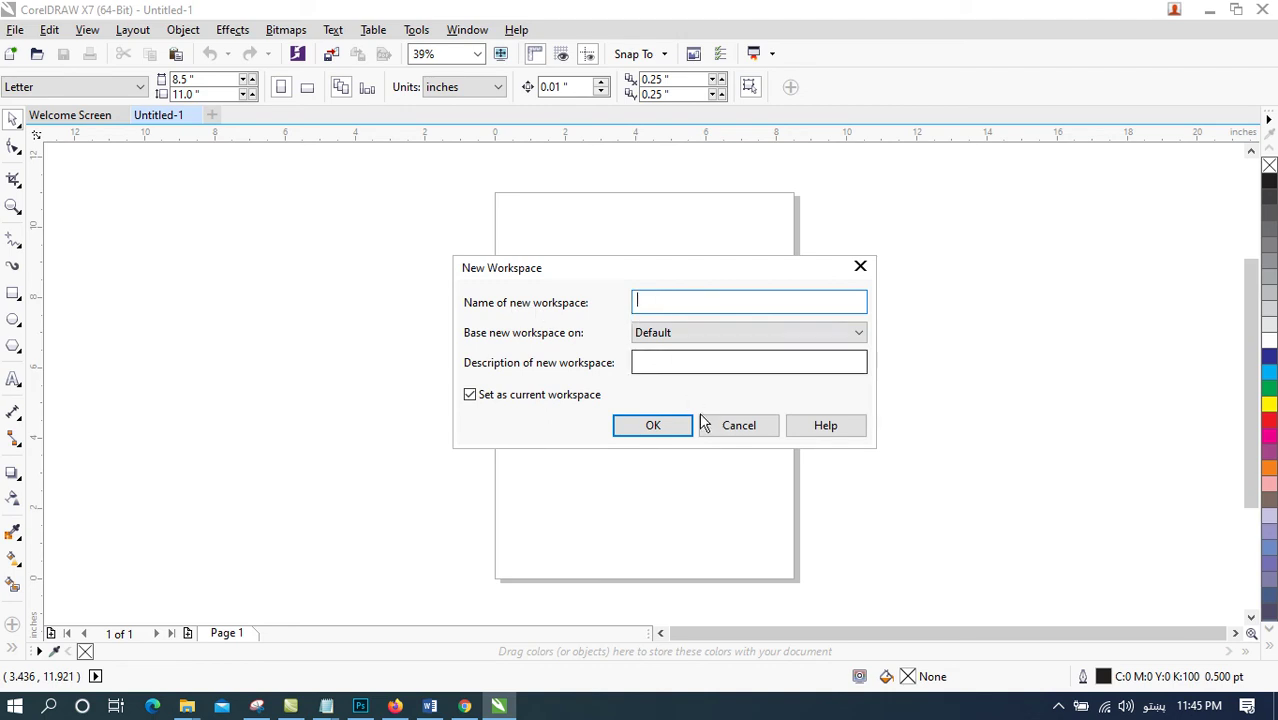
{"action": "left_click", "coordinate": [739, 430]}
Step: Examine the list of available dockers, from Object Properties to the color and text entries
{"action": "left_click", "coordinate": [467, 30]}
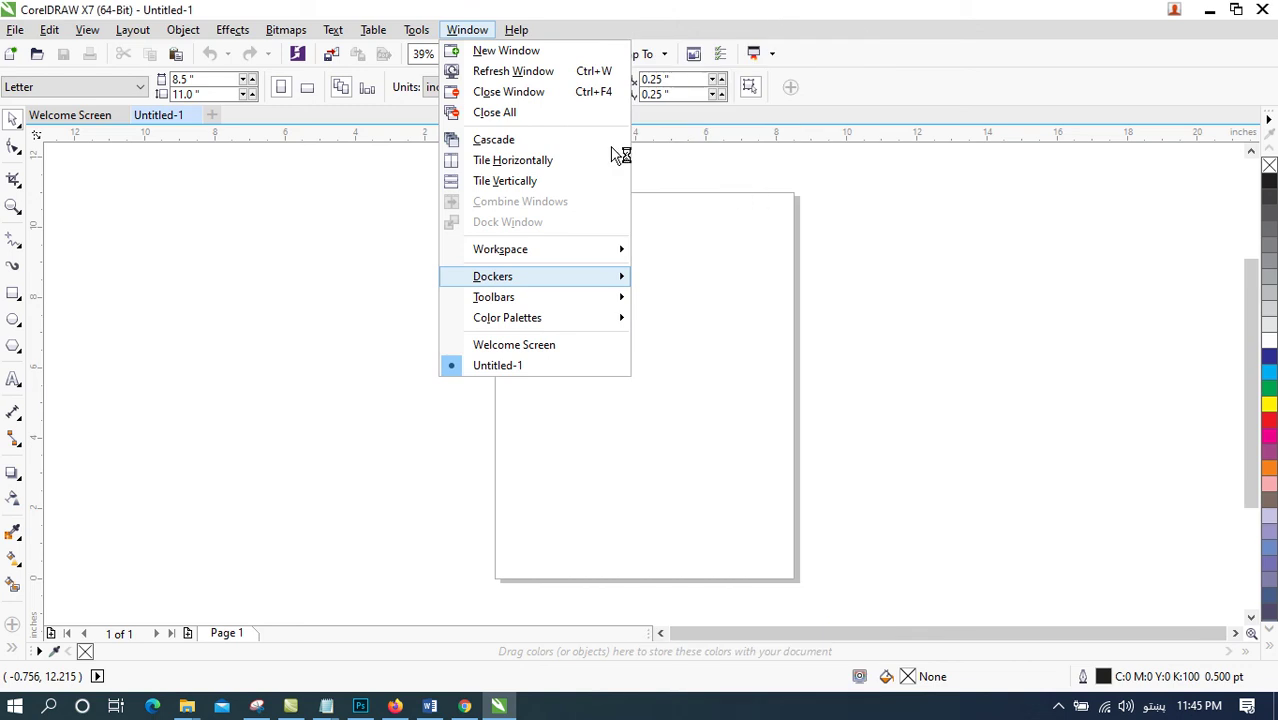
{"action": "mouse_move", "coordinate": [610, 277]}
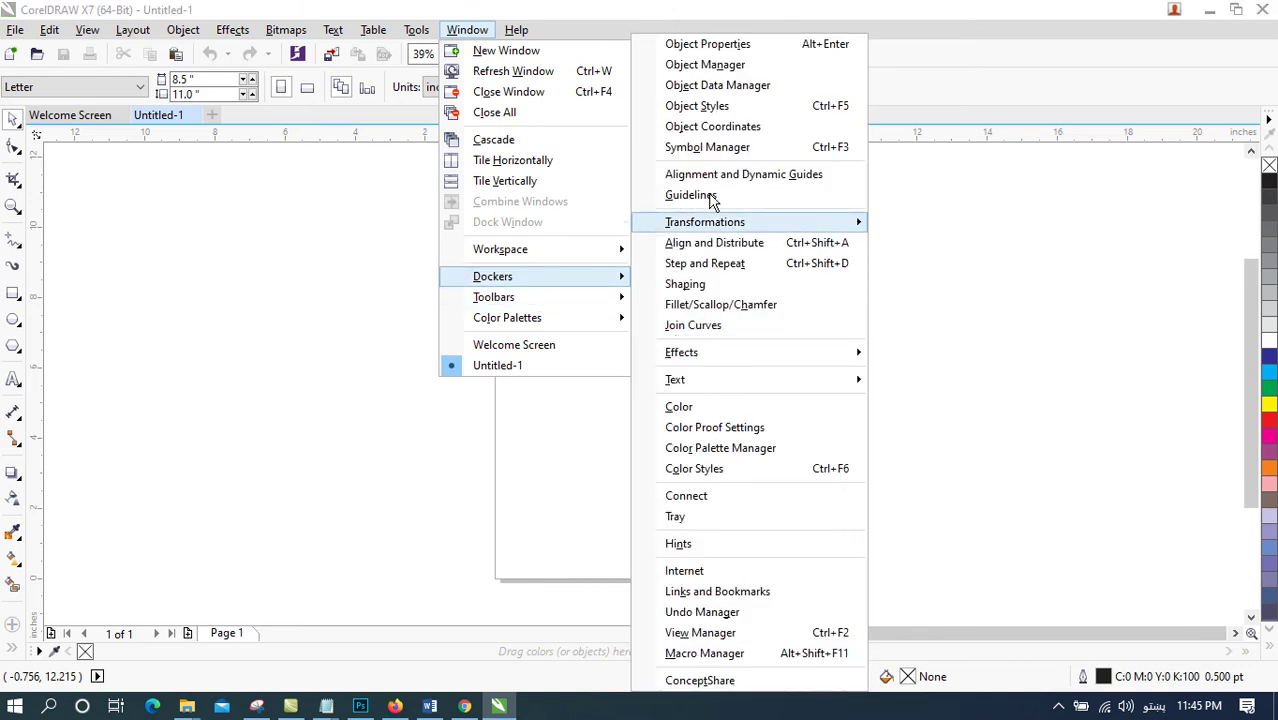
{"action": "mouse_move", "coordinate": [849, 384]}
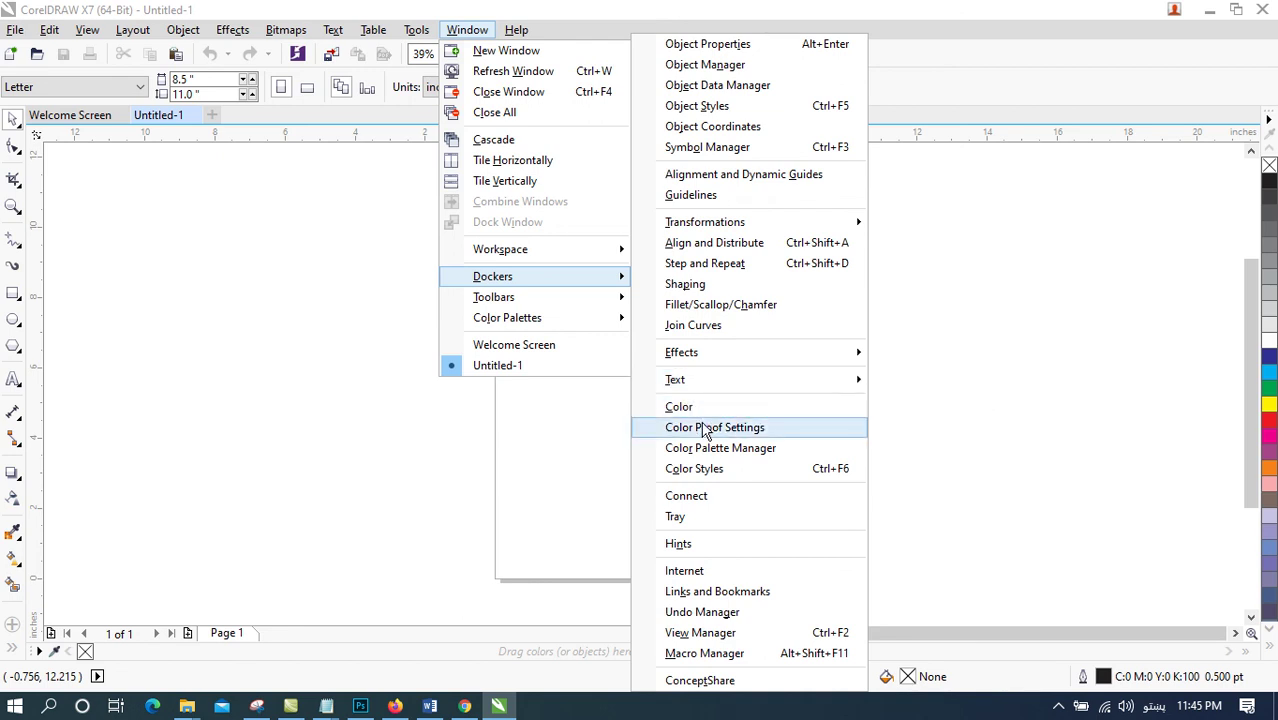
{"action": "mouse_move", "coordinate": [700, 234]}
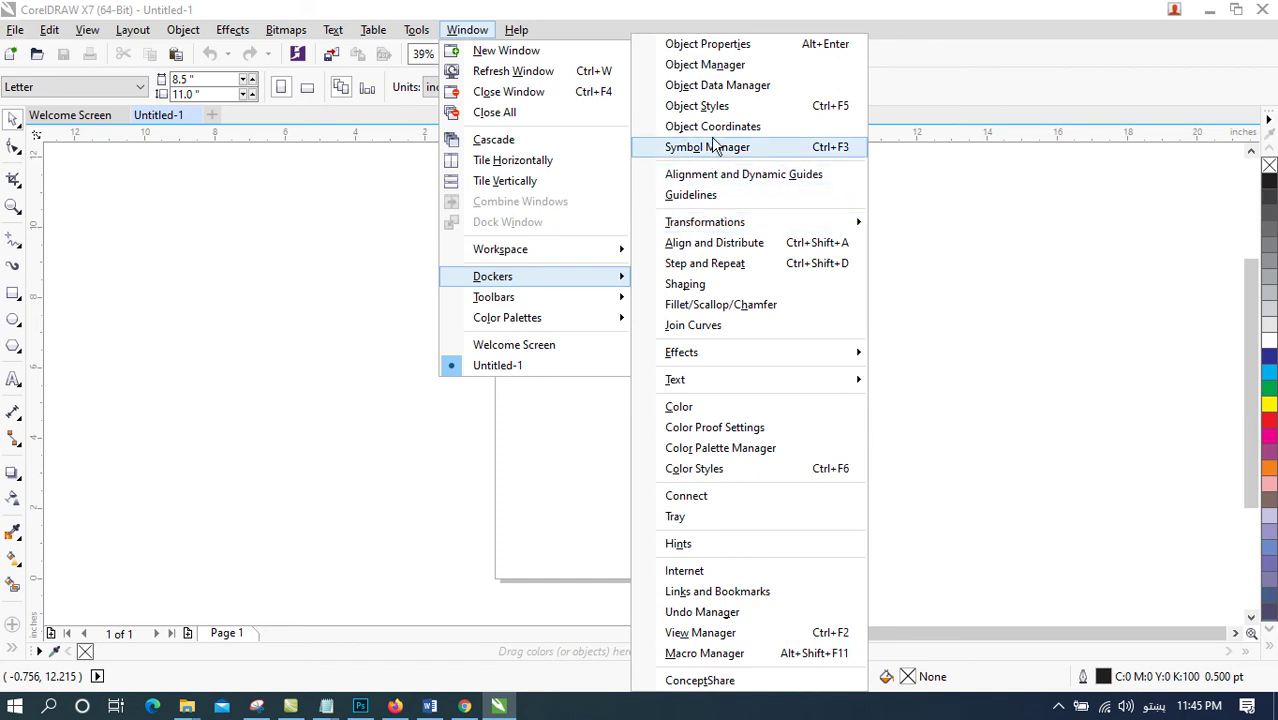
Step: Set the default toolbar button size to Large
{"action": "mouse_move", "coordinate": [605, 297]}
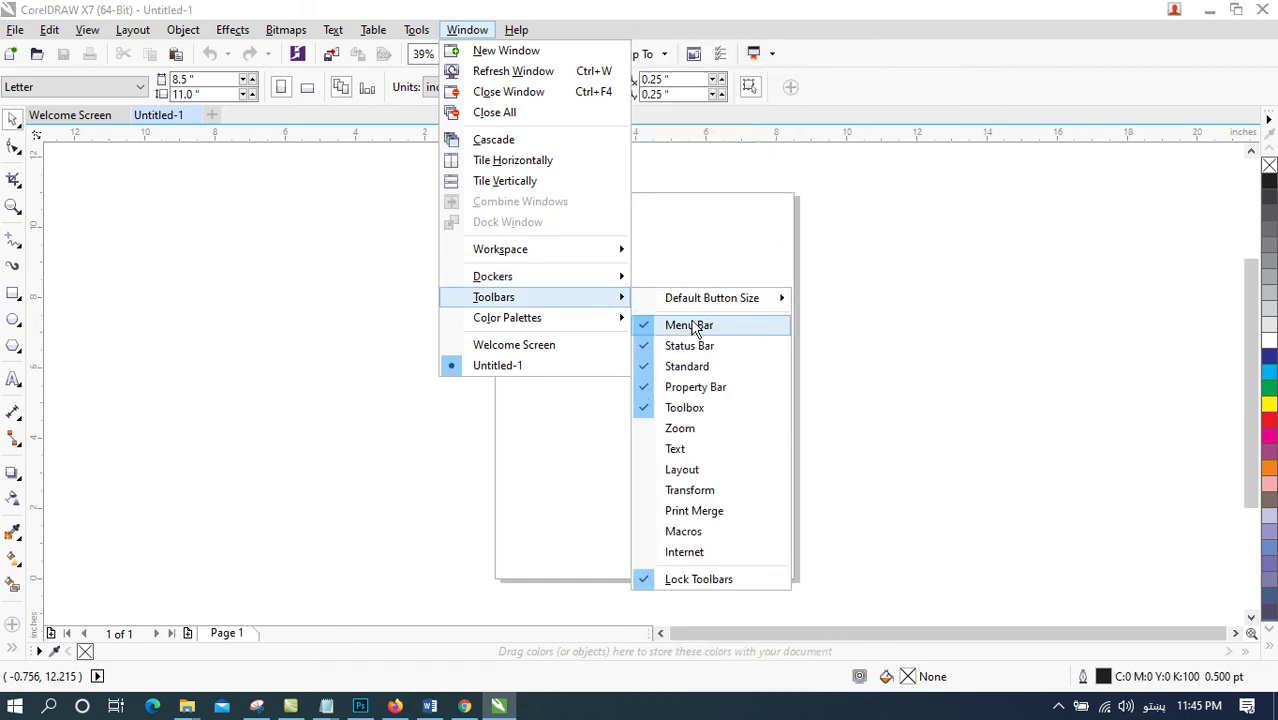
{"action": "mouse_move", "coordinate": [702, 297]}
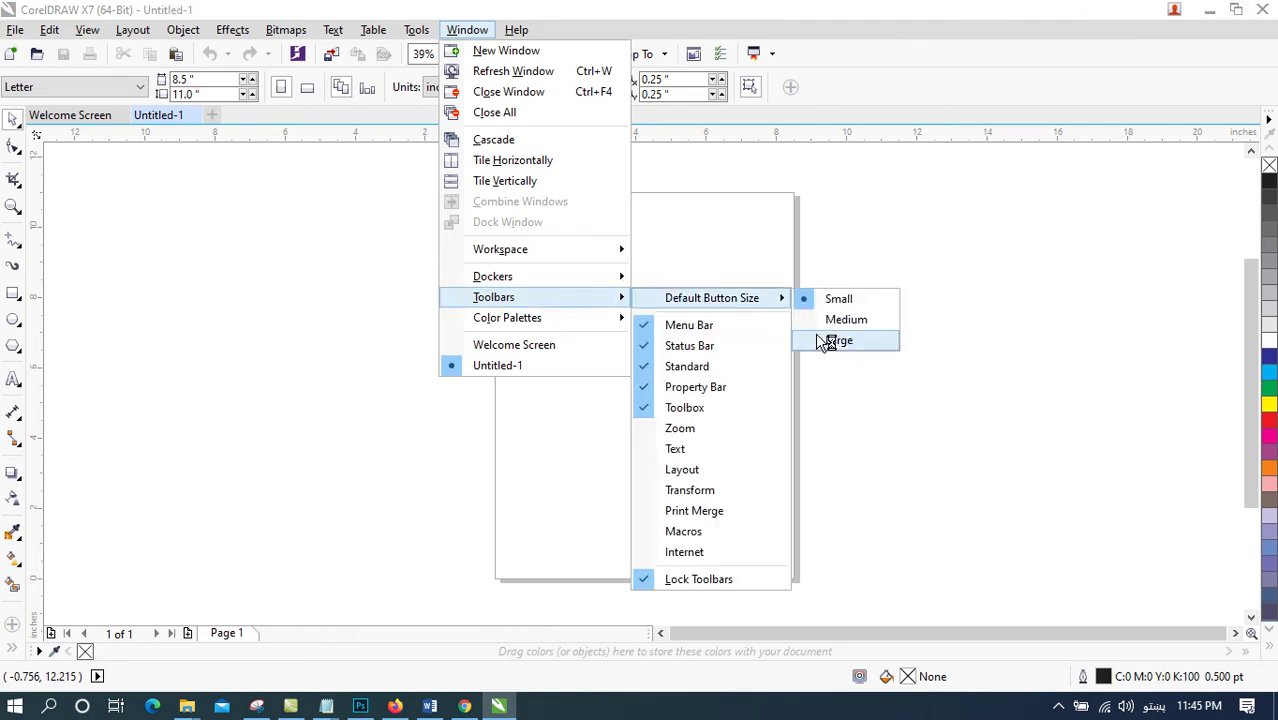
{"action": "left_click", "coordinate": [830, 339]}
Step: Set the default toolbar button size back to Small
{"action": "left_click", "coordinate": [416, 36]}
{"action": "left_click", "coordinate": [466, 36]}
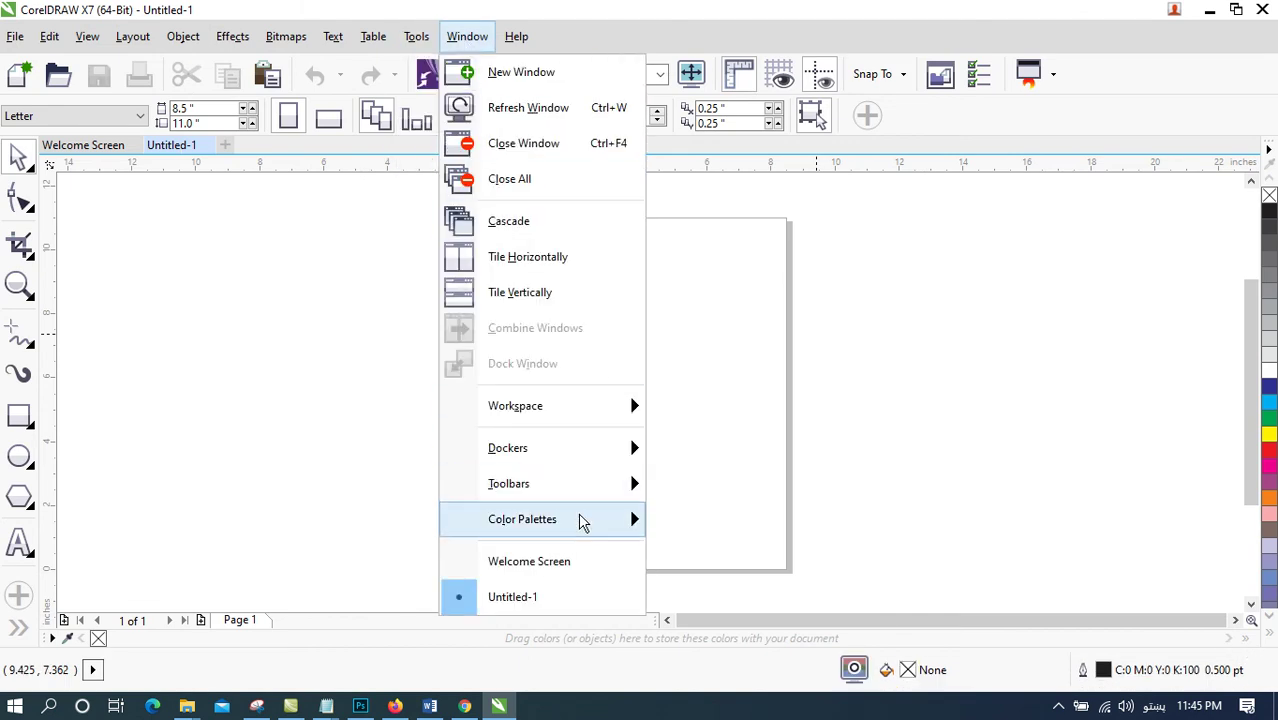
{"action": "mouse_move", "coordinate": [595, 490]}
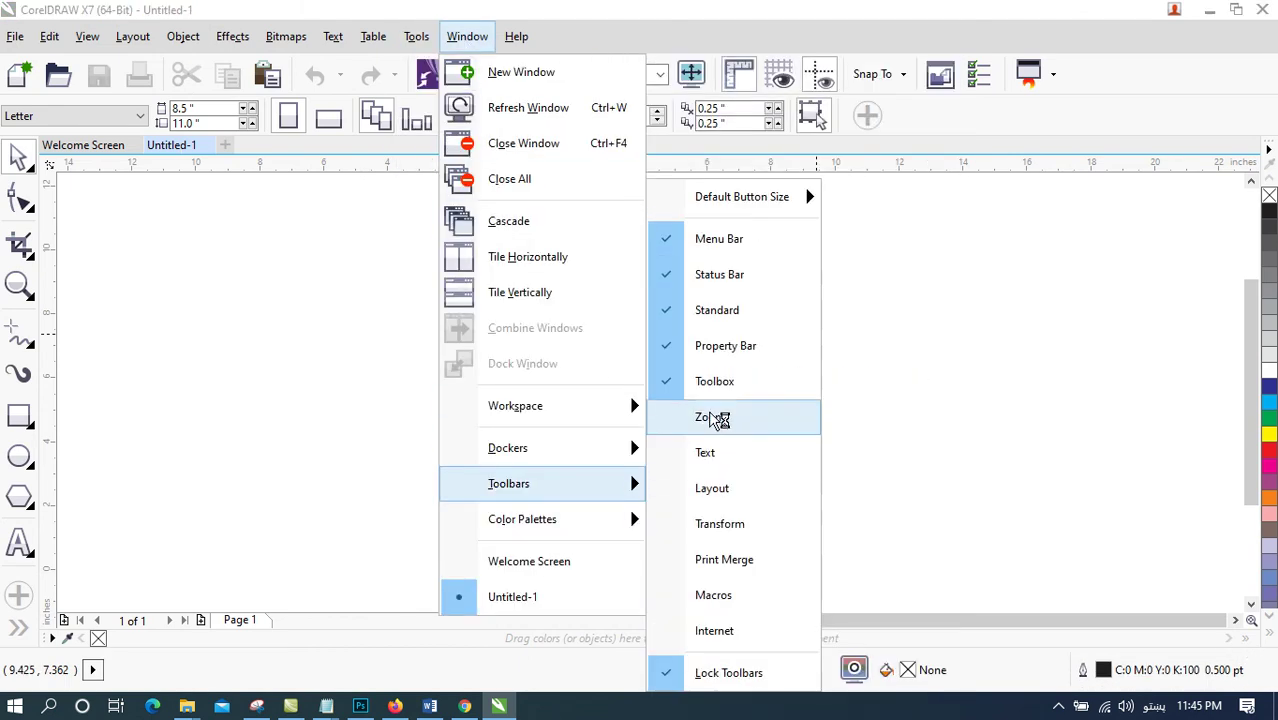
{"action": "mouse_move", "coordinate": [757, 205]}
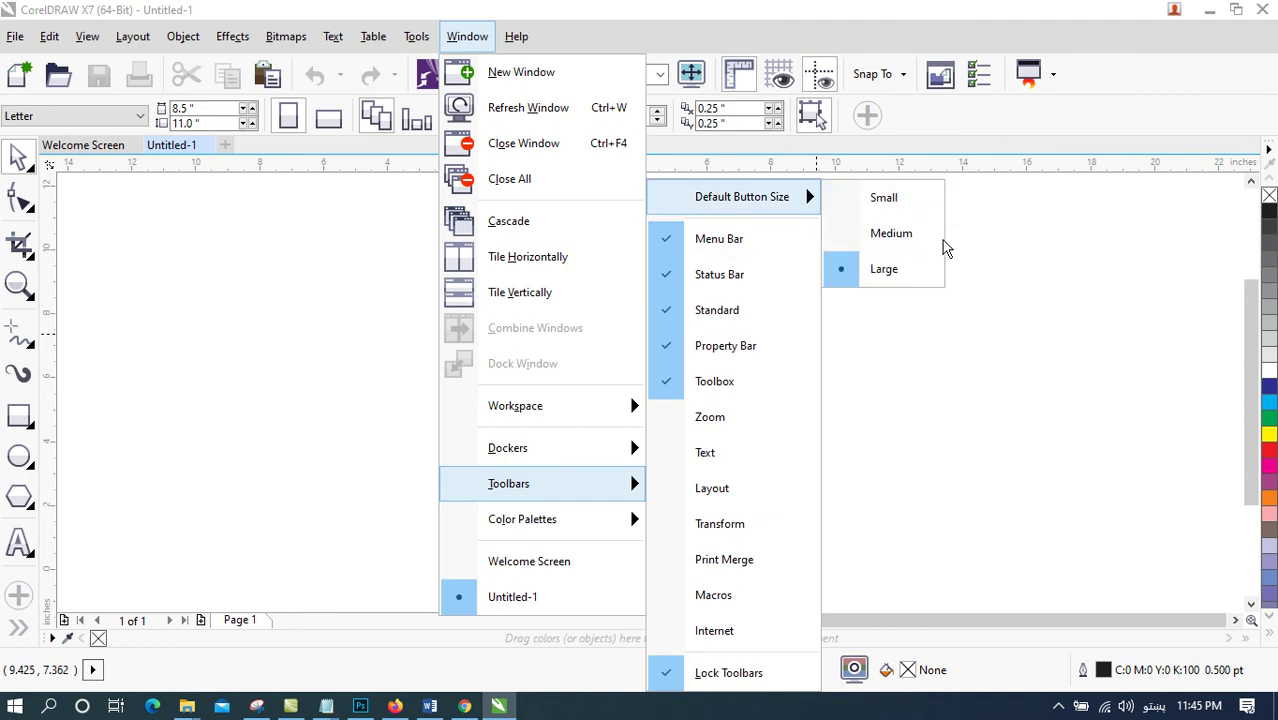
{"action": "left_click", "coordinate": [882, 197]}
Step: Show the Zoom toolbar and hide it again
{"action": "left_click", "coordinate": [466, 30]}
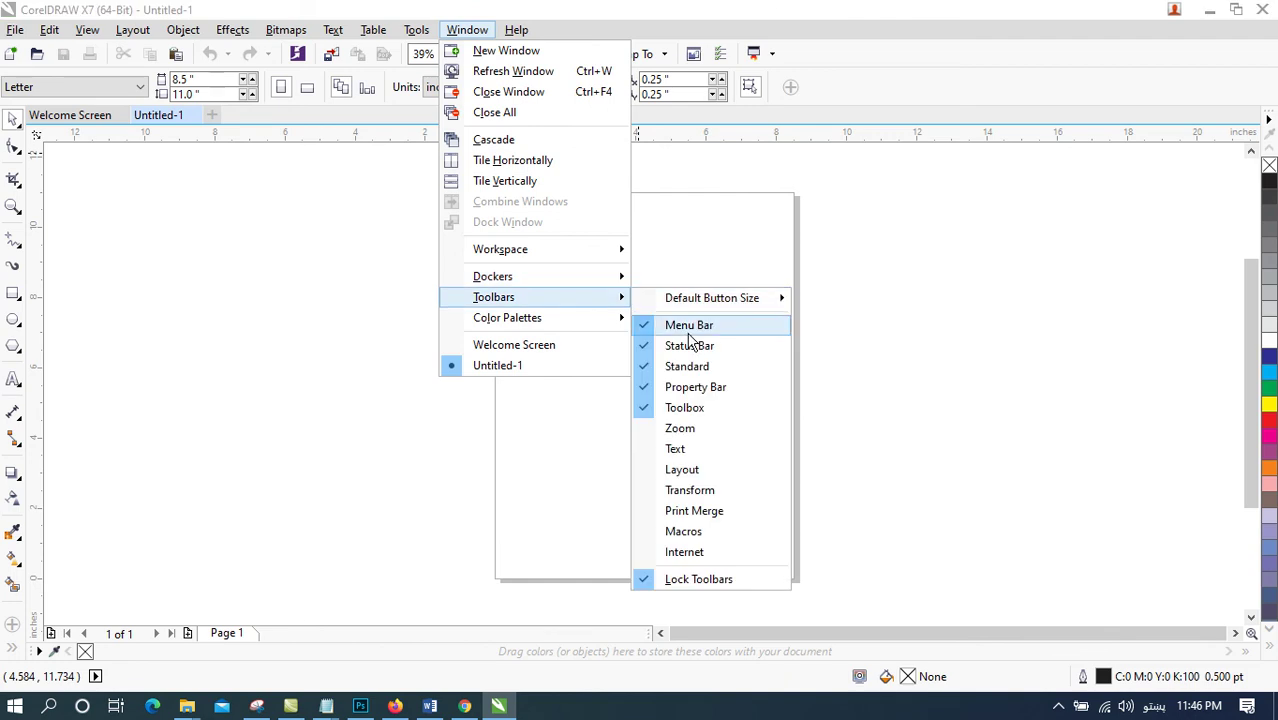
{"action": "left_click", "coordinate": [680, 428]}
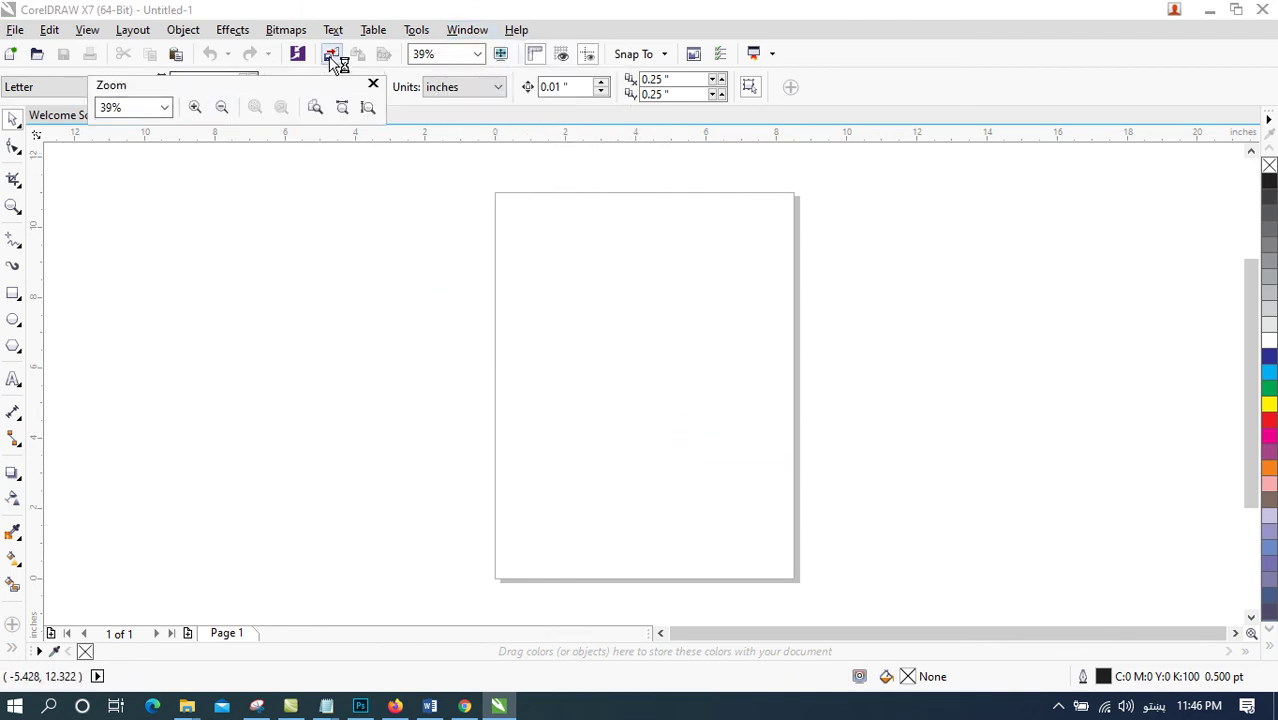
{"action": "left_click", "coordinate": [414, 30]}
{"action": "mouse_move", "coordinate": [467, 30]}
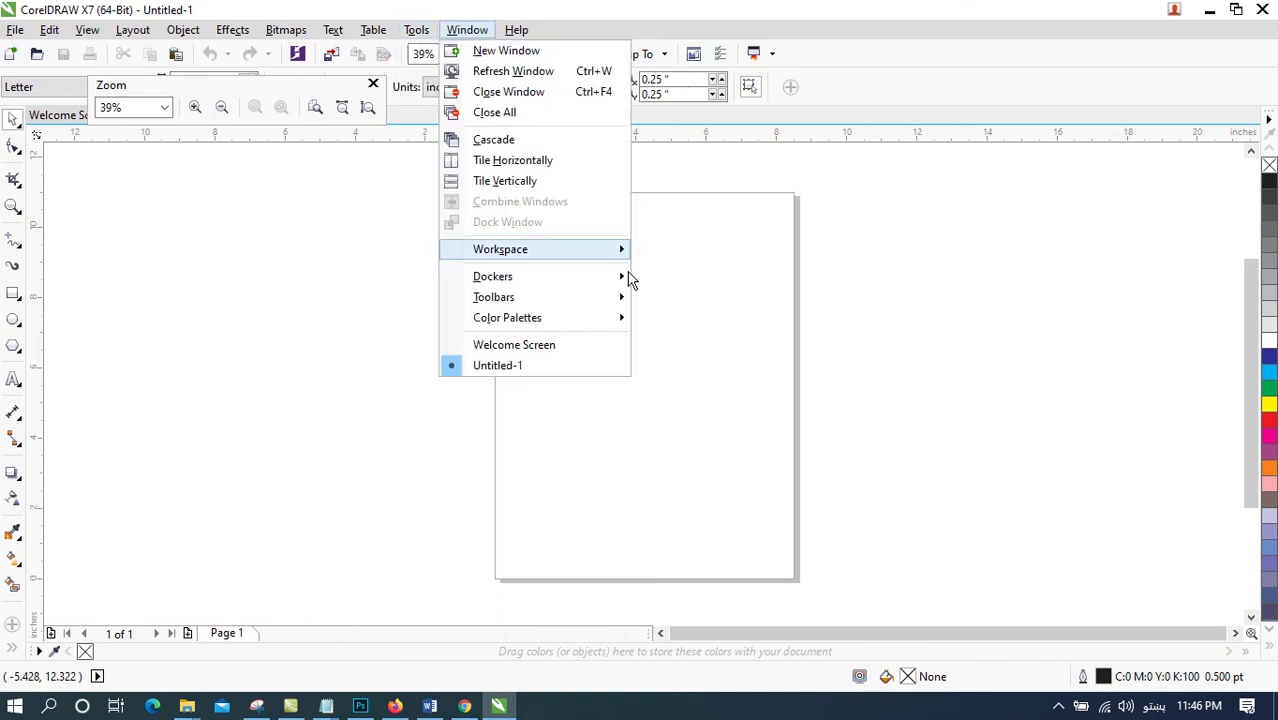
{"action": "mouse_move", "coordinate": [600, 298]}
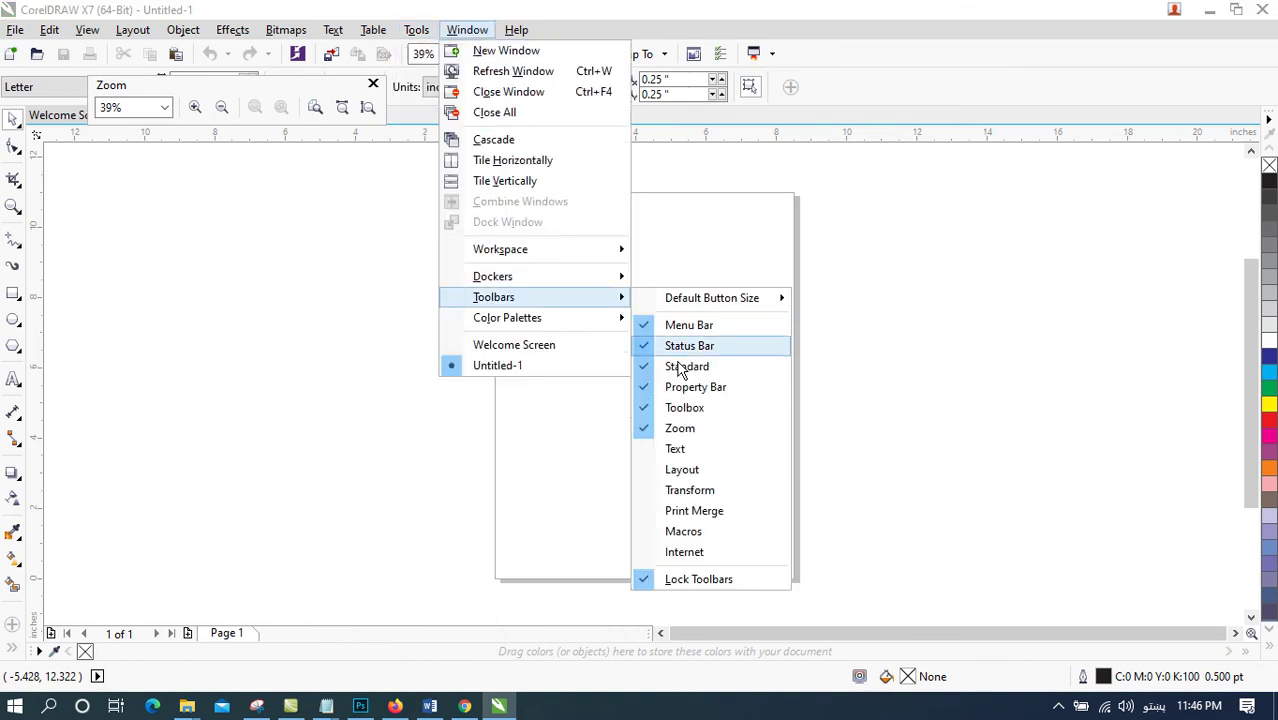
{"action": "left_click", "coordinate": [692, 434]}
Step: Look over the color palette options, and switch to the Welcome Screen and back to the Untitled-1 document
{"action": "left_click", "coordinate": [420, 33]}
{"action": "mouse_move", "coordinate": [467, 30]}
{"action": "mouse_move", "coordinate": [575, 340]}
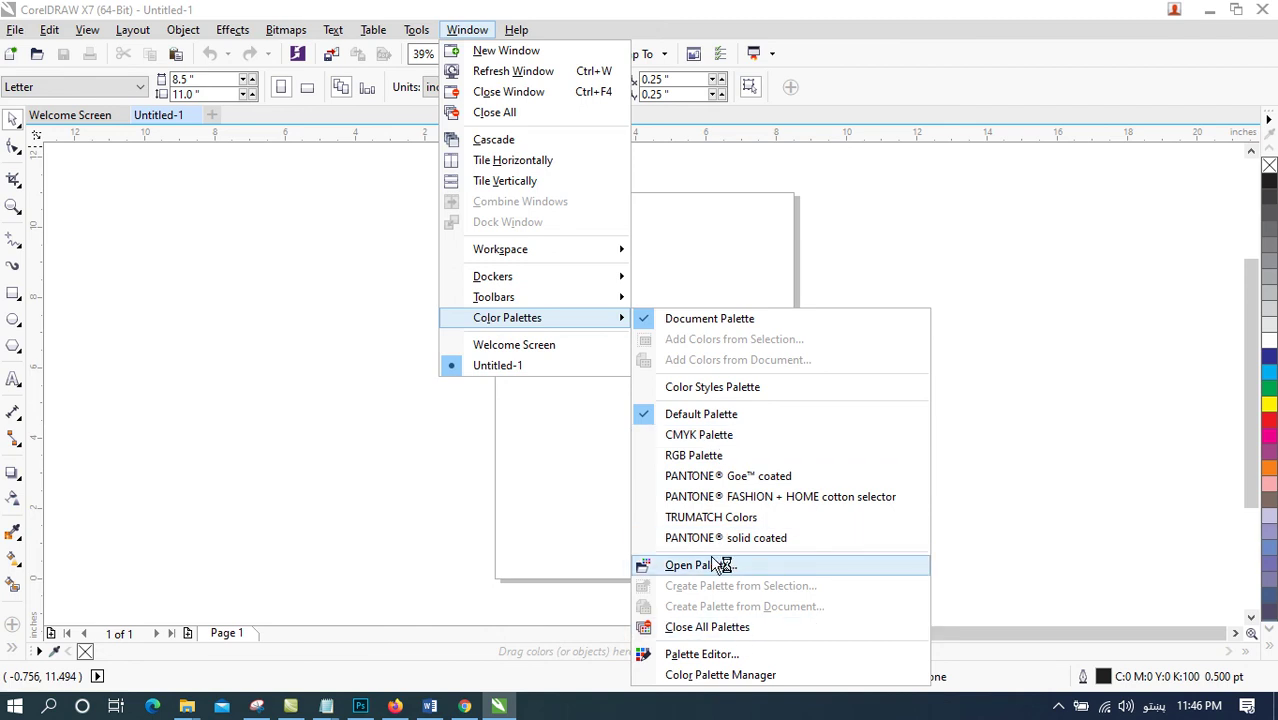
{"action": "left_click", "coordinate": [591, 348]}
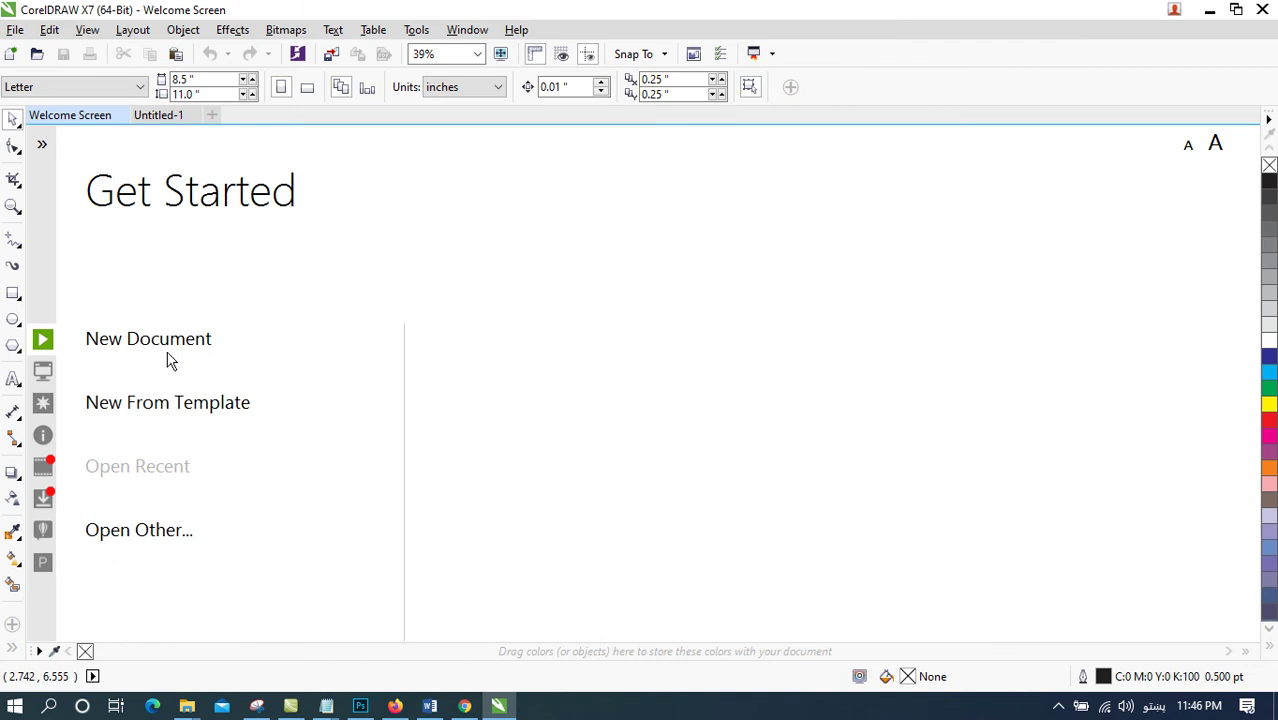
{"action": "left_click", "coordinate": [168, 118]}
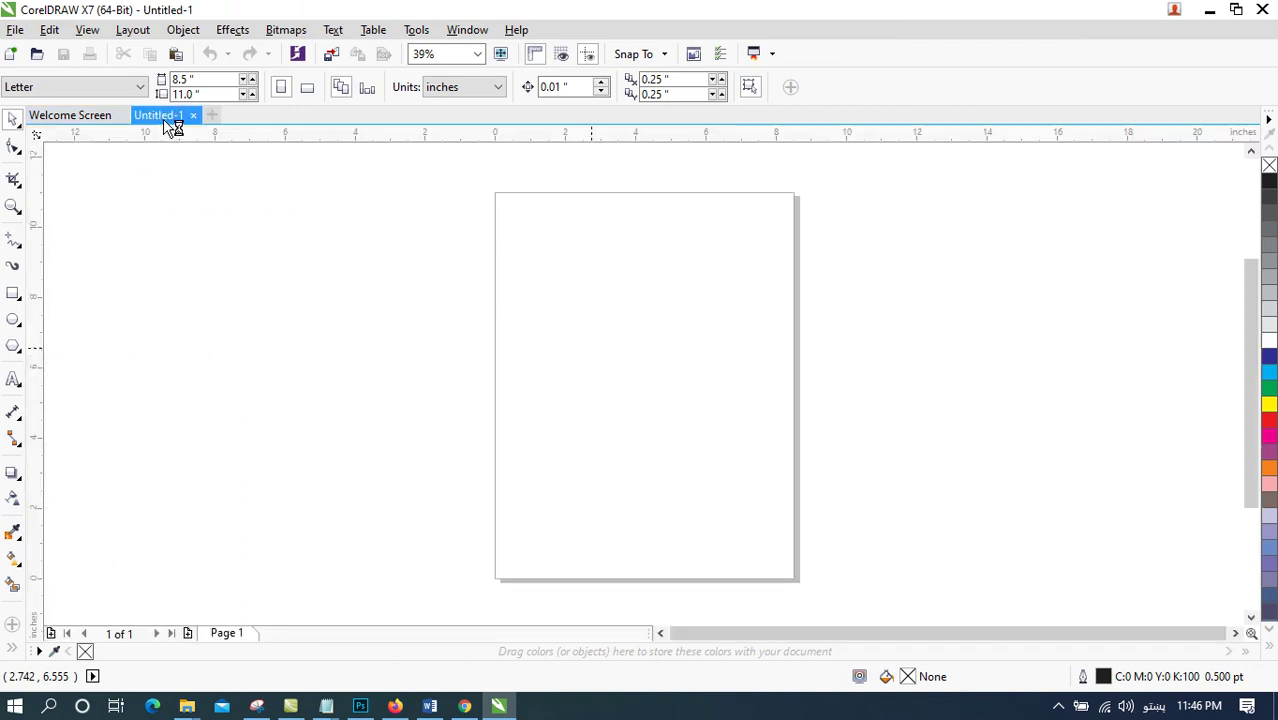
Step: Create a new one-page Letter document named Untitled-2 with the default CMYK and 300 dpi settings
{"action": "left_click", "coordinate": [468, 31]}
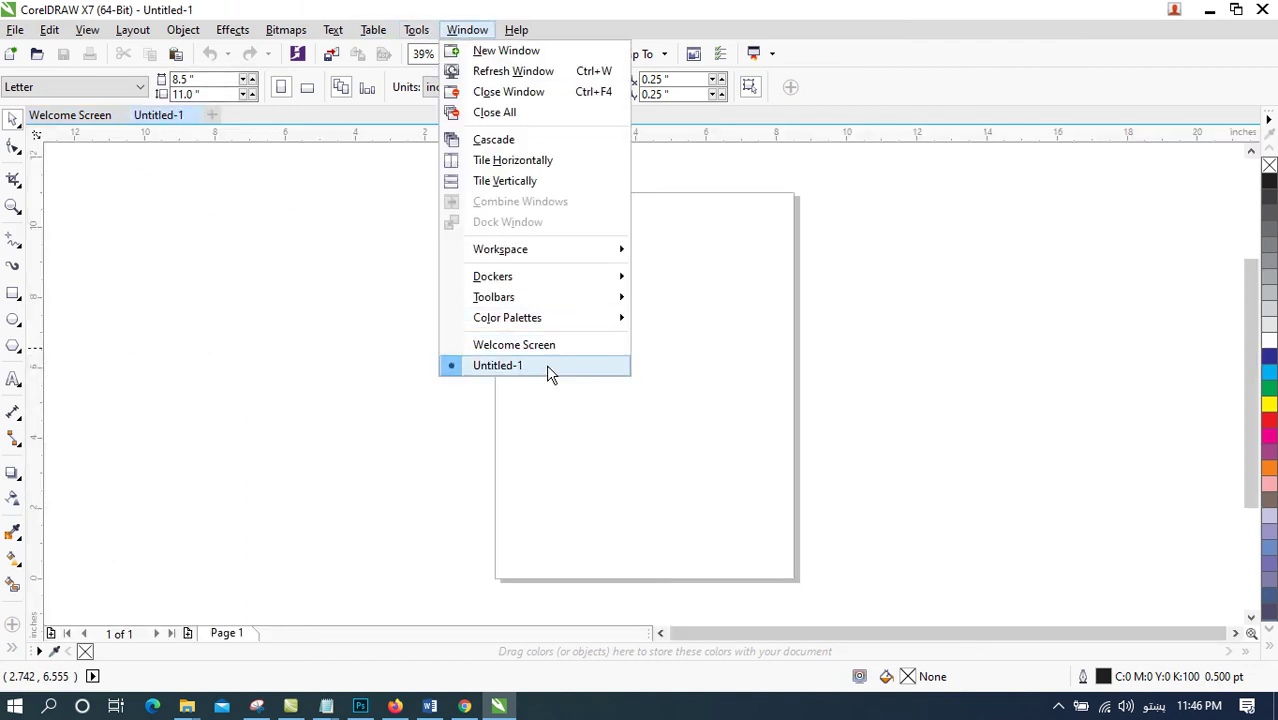
{"action": "left_click", "coordinate": [211, 114]}
{"action": "left_click", "coordinate": [211, 114]}
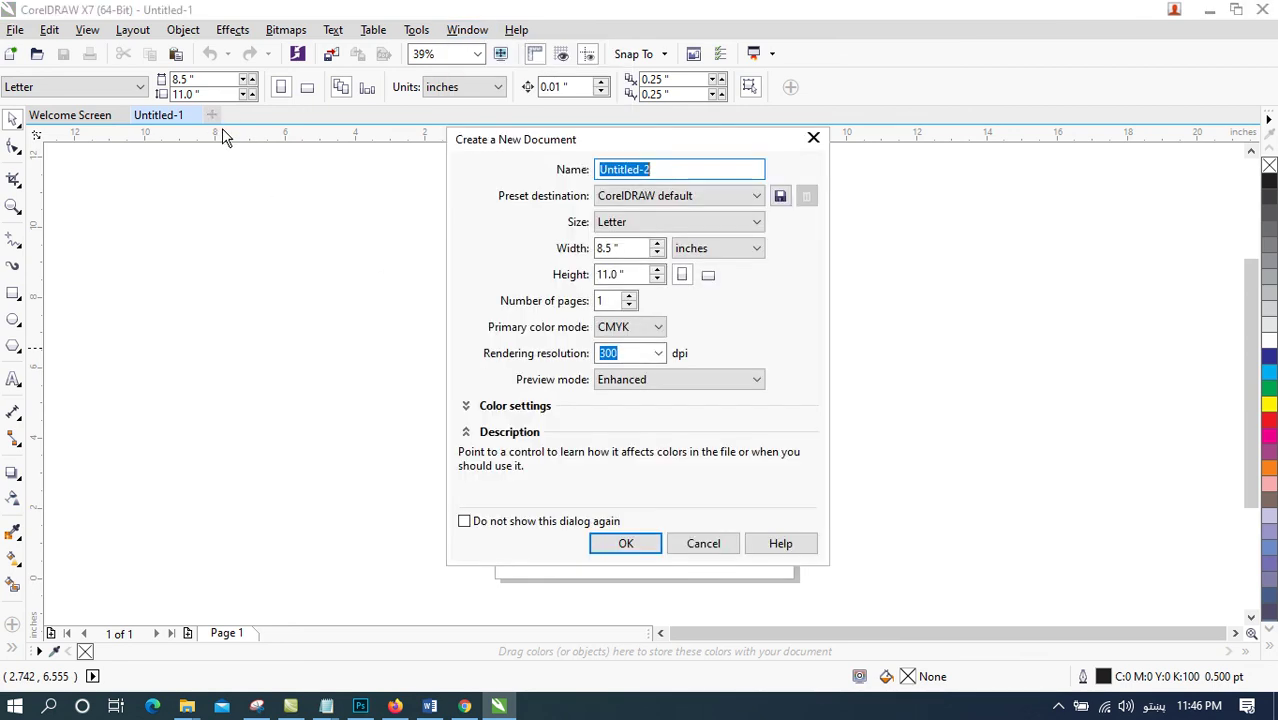
{"action": "left_click", "coordinate": [628, 543]}
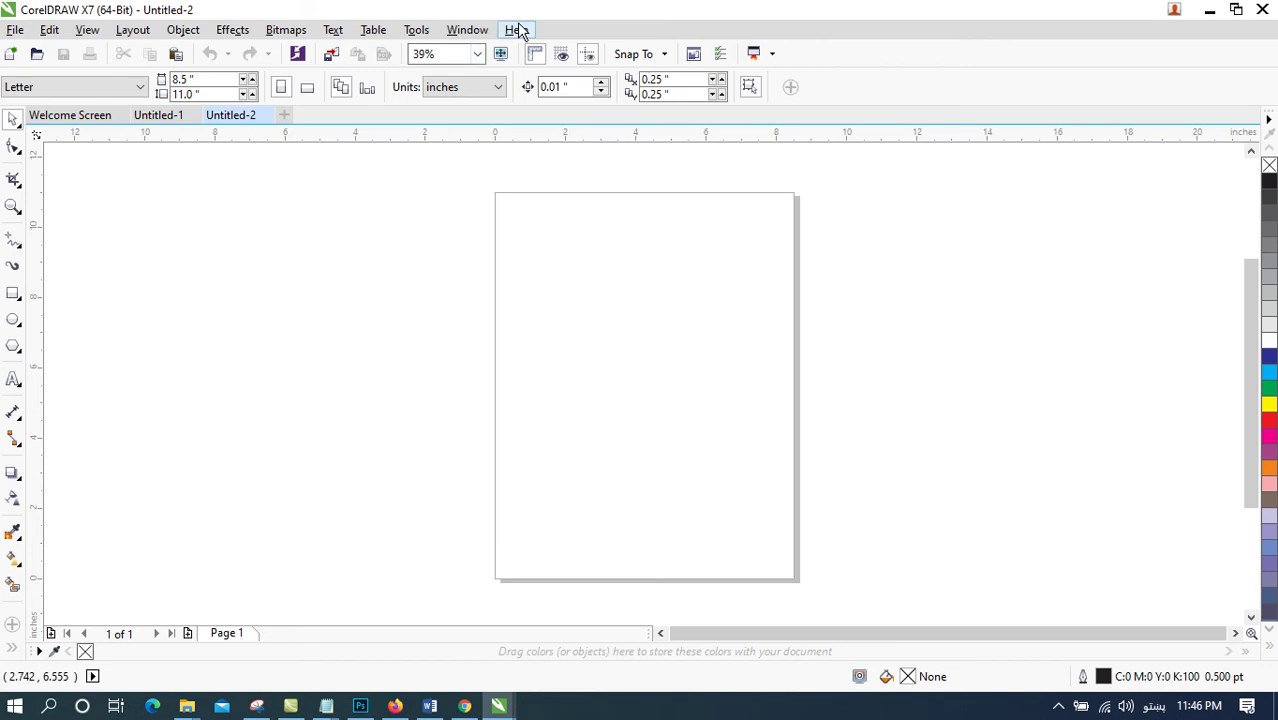
Step: Switch from Untitled-2 to the Untitled-1 document window and look over the available help and support commands
{"action": "left_click", "coordinate": [468, 30]}
{"action": "left_click", "coordinate": [500, 362]}
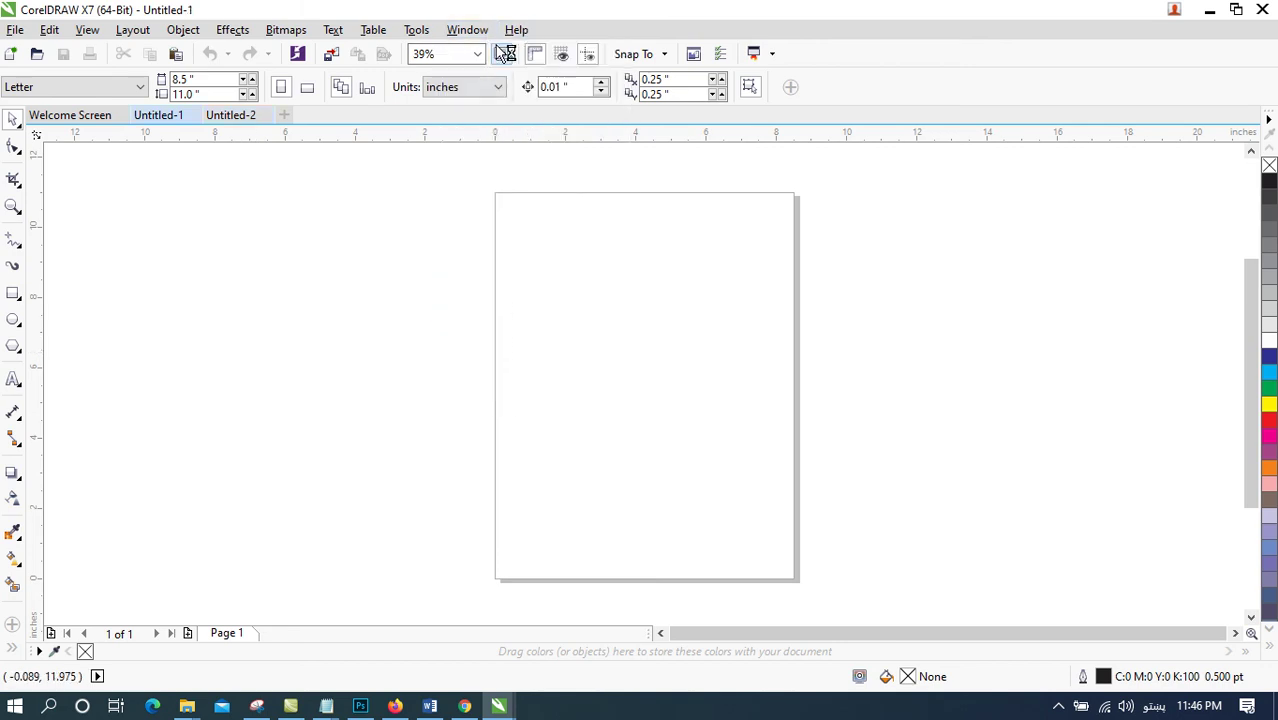
{"action": "left_click", "coordinate": [468, 30]}
{"action": "mouse_move", "coordinate": [520, 32]}
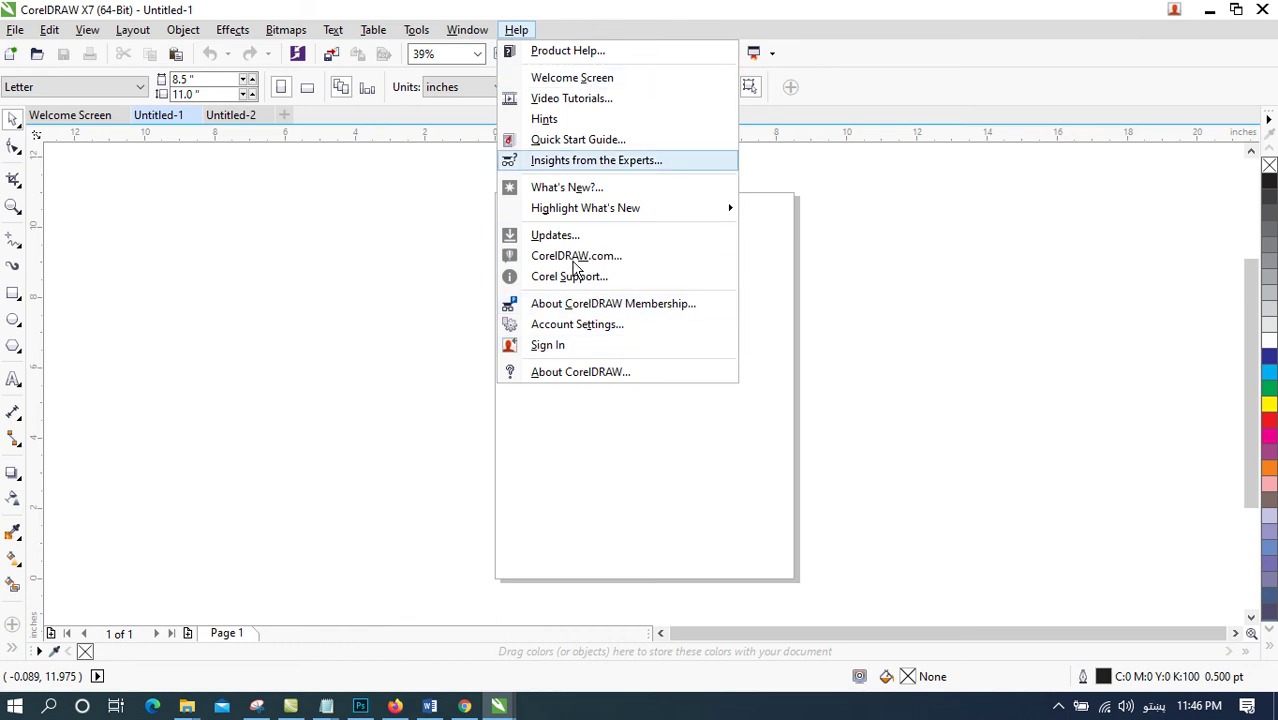
{"action": "left_click", "coordinate": [855, 285]}
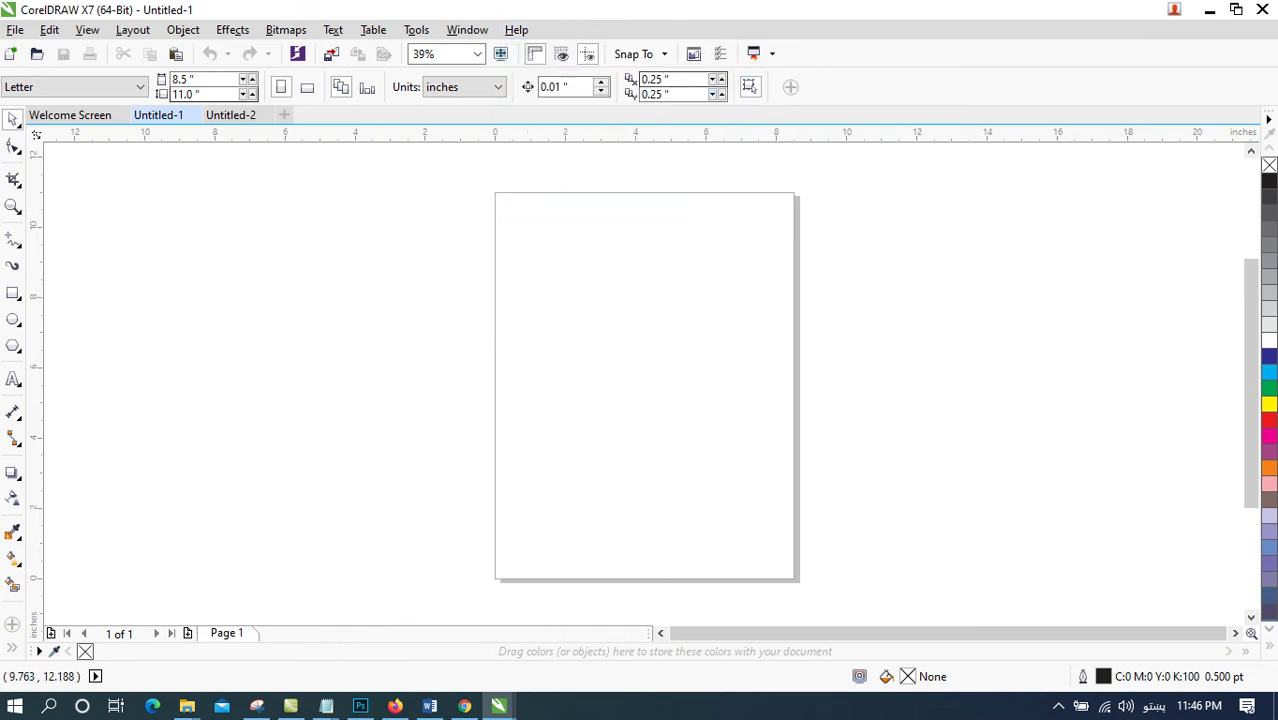